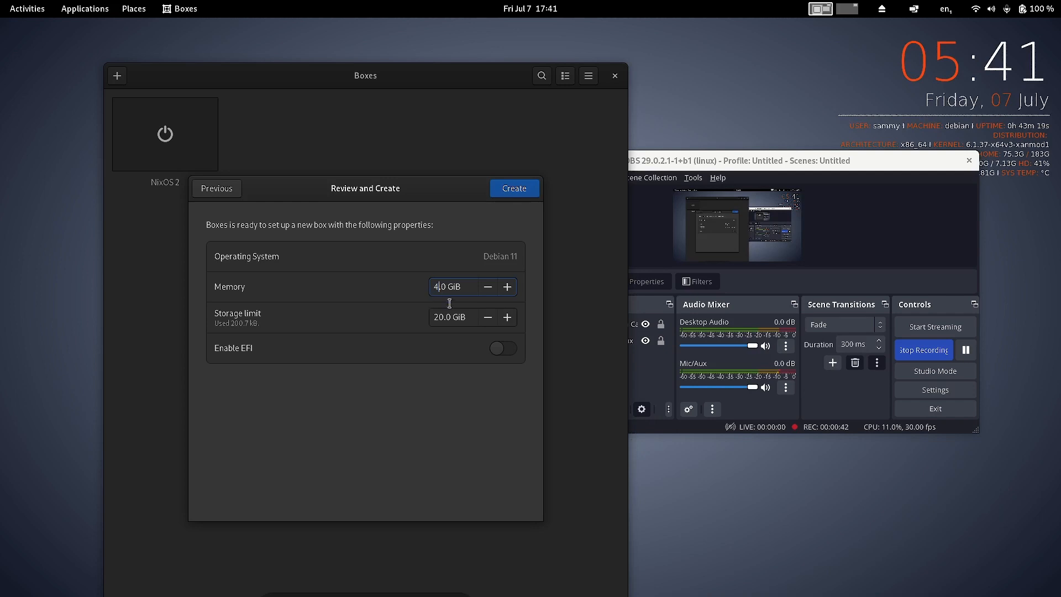
- Set the storage limit to 25 GiB and create the new box
left_click(443, 317)
key("BackSpace")
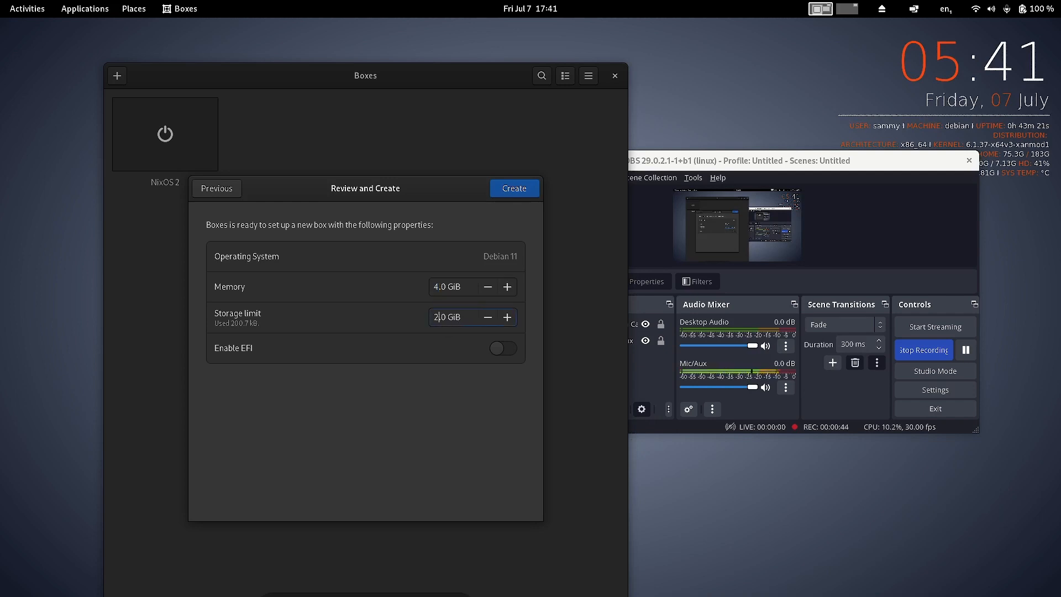
type("5.")
left_click(514, 189)
- Show the new virtual machine in full screen and dismiss the notification about the deleted box
double_click(430, 79)
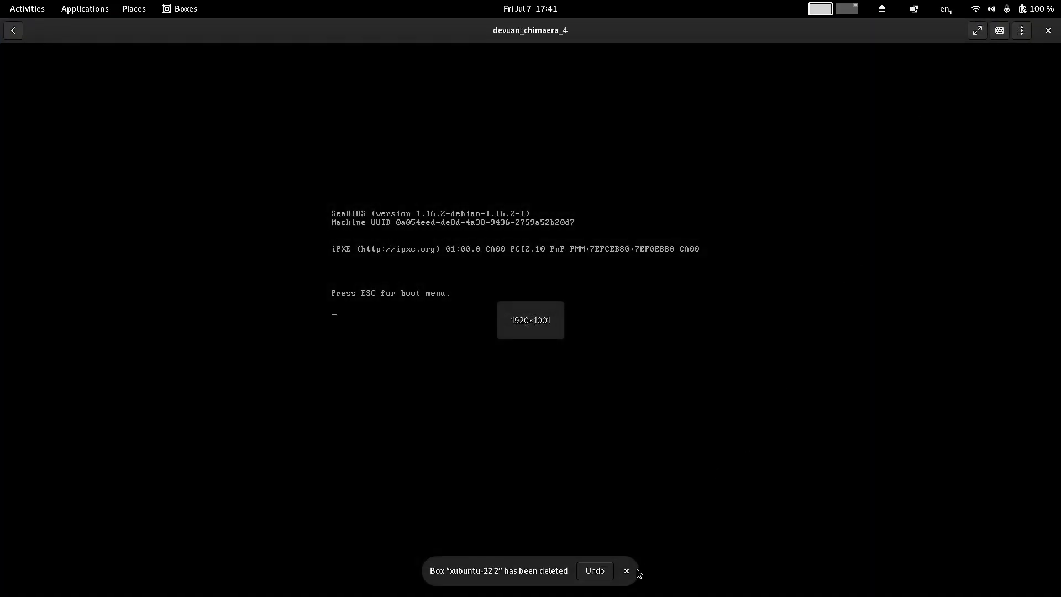
left_click(627, 570)
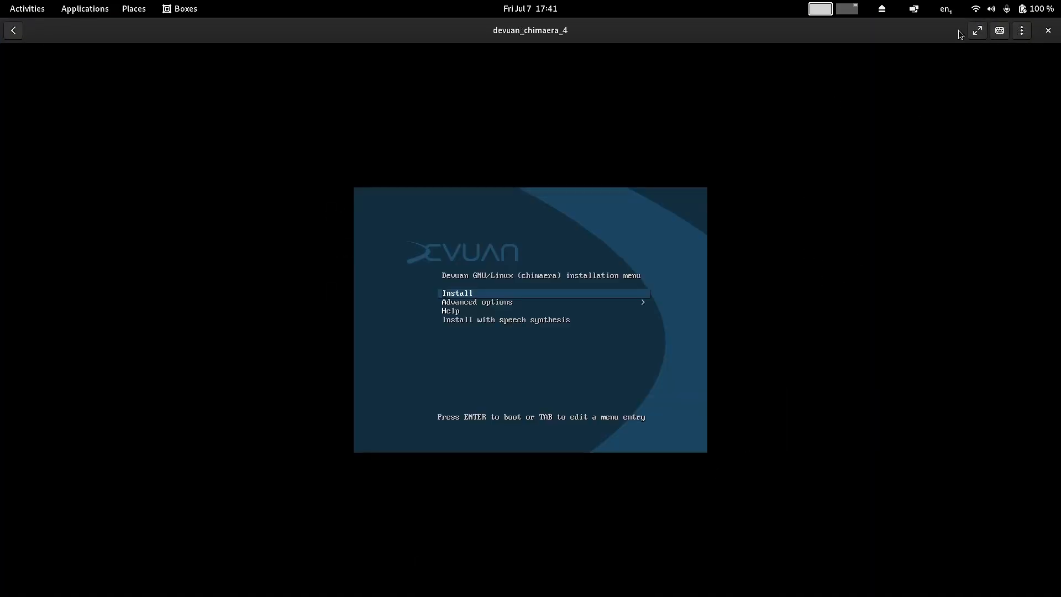
left_click(978, 38)
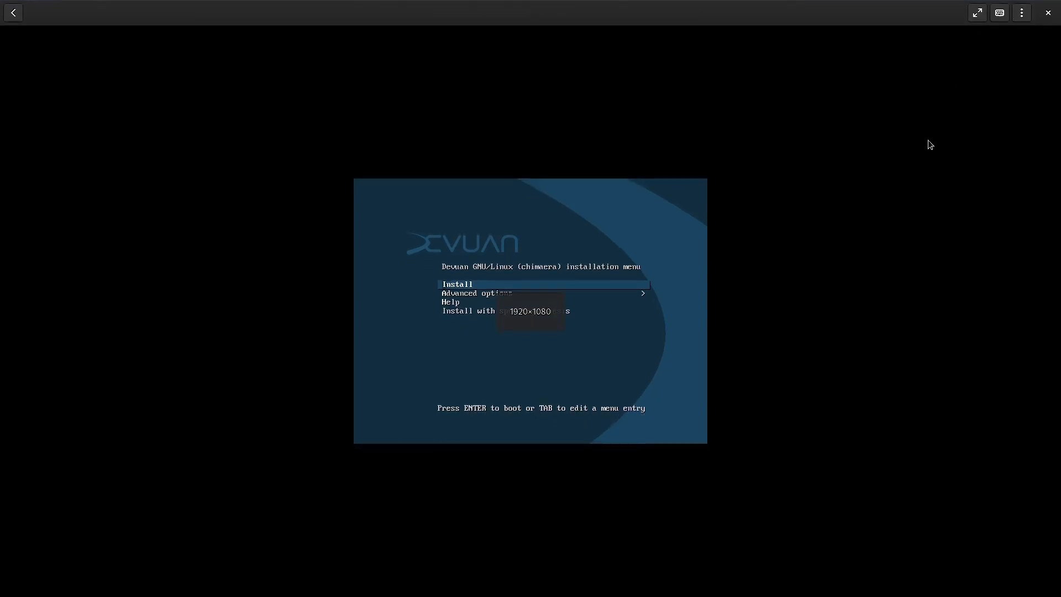
- Look through the entries of the Devuan installation menu and open the advanced options
key("Down")
key("Up")
key("Down")
key("Down")
key("Down")
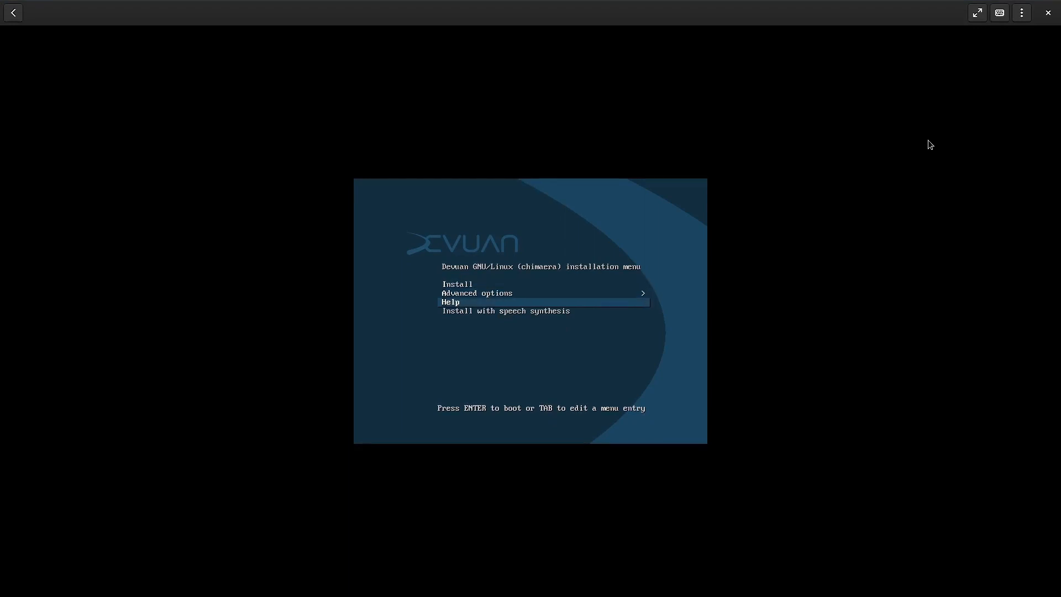
key("Up")
key("Up")
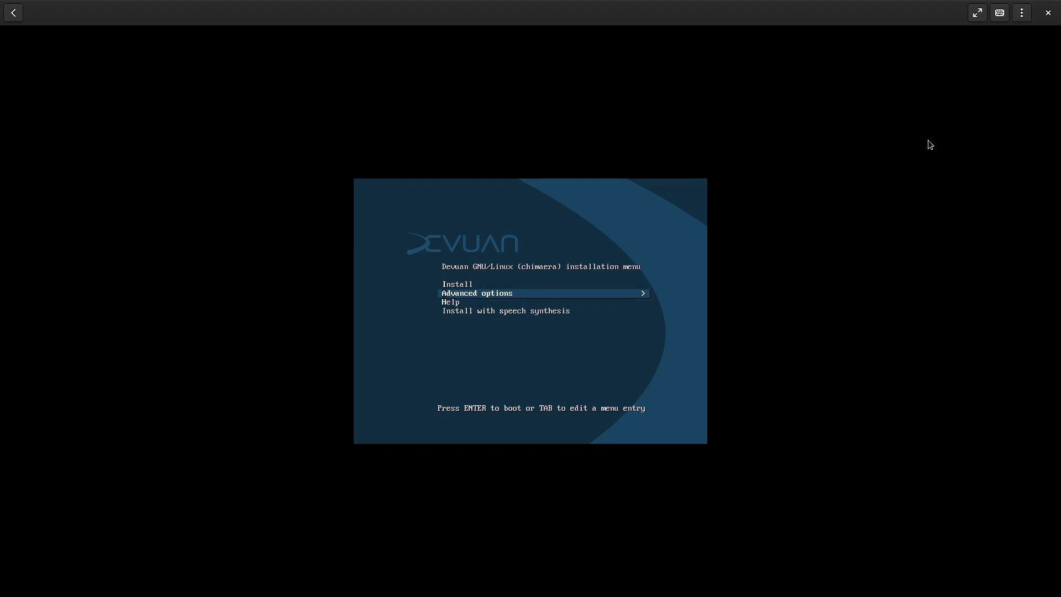
key("Up")
key("Down")
key("Return")
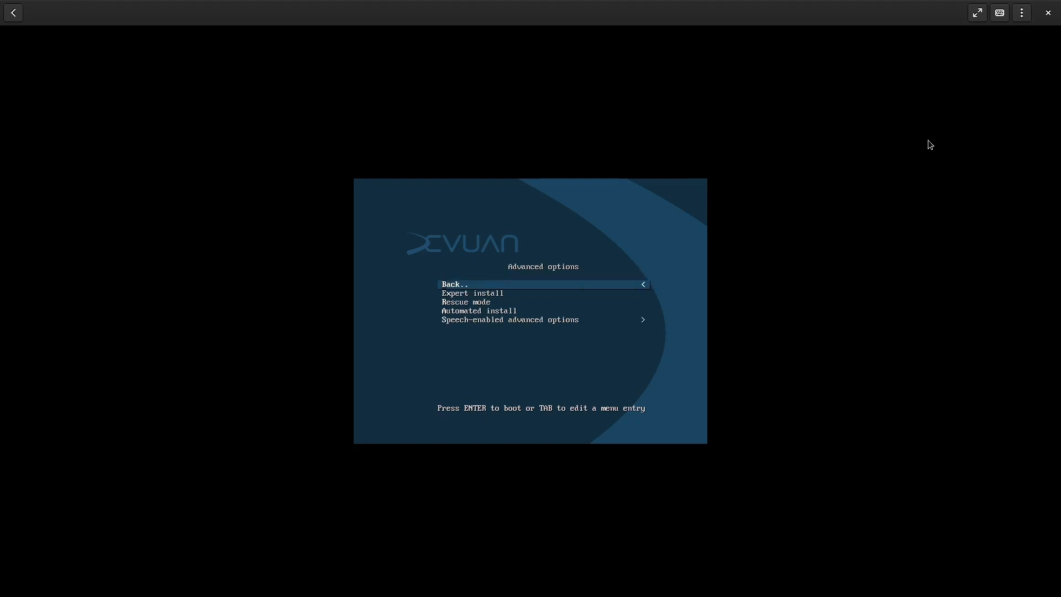
- Examine the advanced installation options, from Expert install to the speech-enabled advanced options
key("Down")
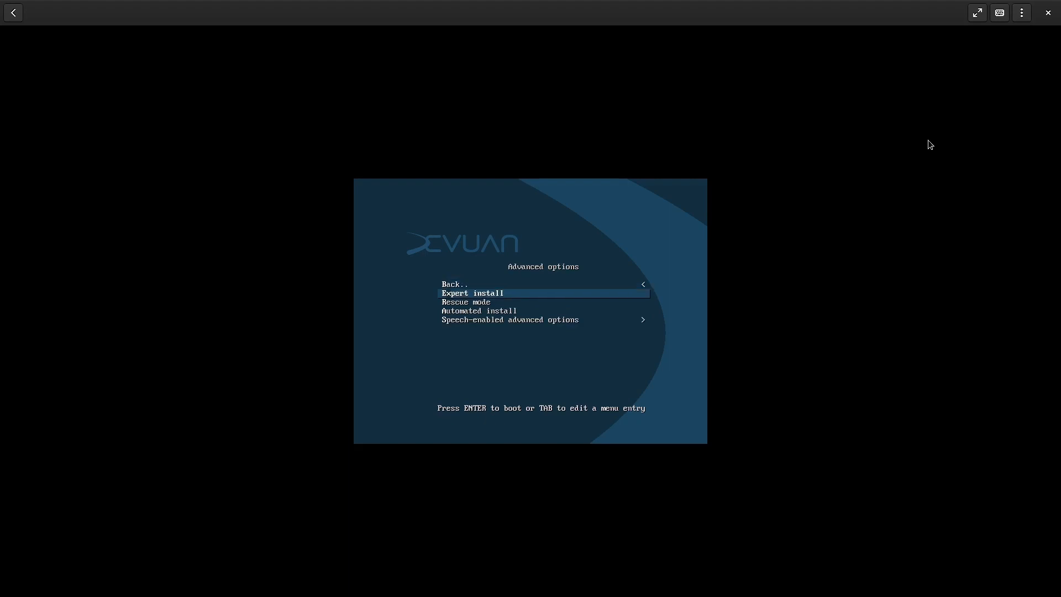
key("Down")
key("Down")
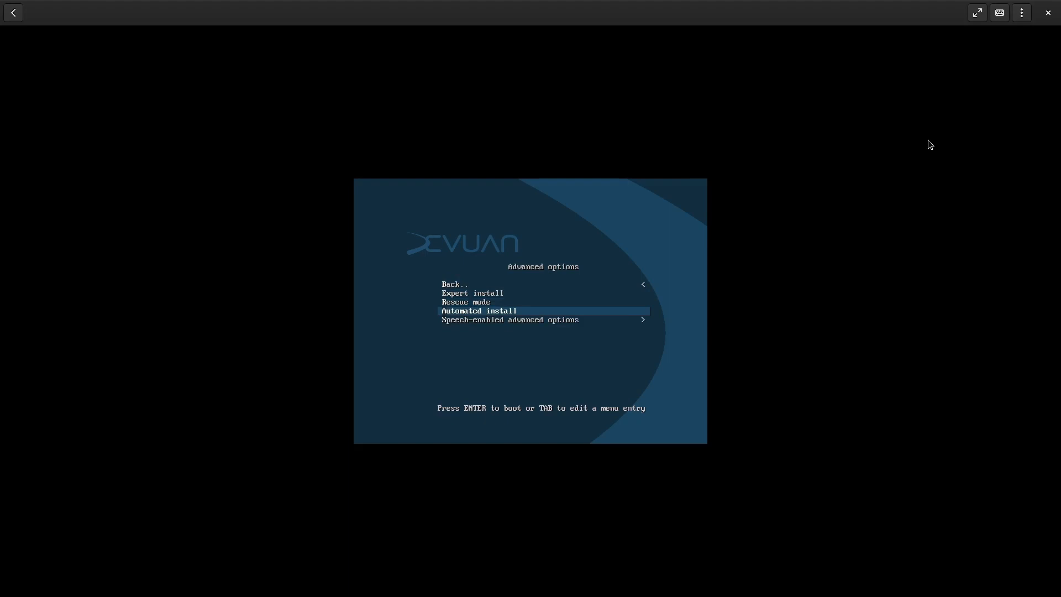
key("Down")
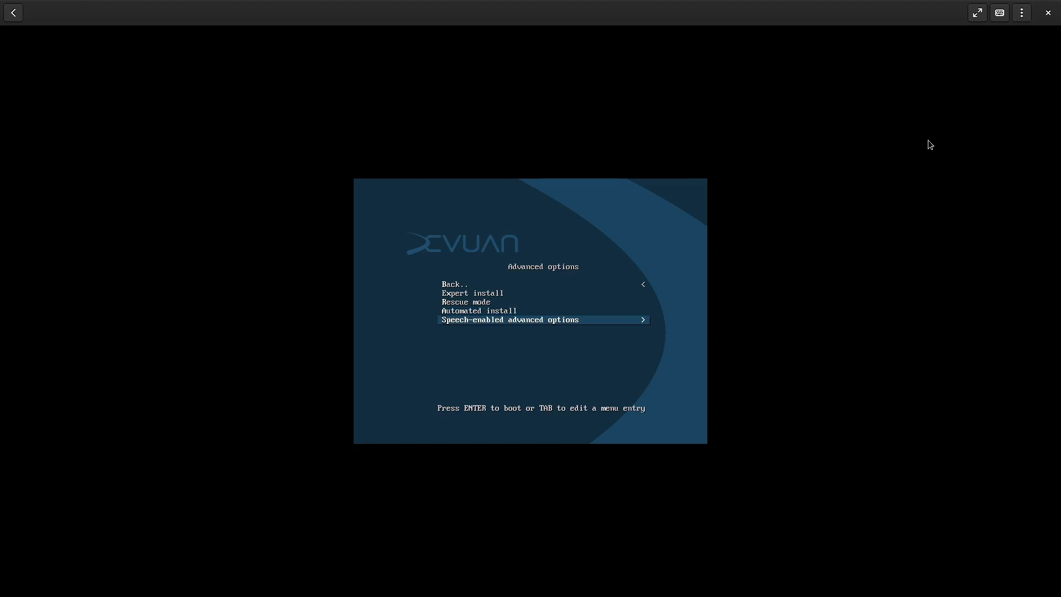
key("Up")
key("Up")
key("Up")
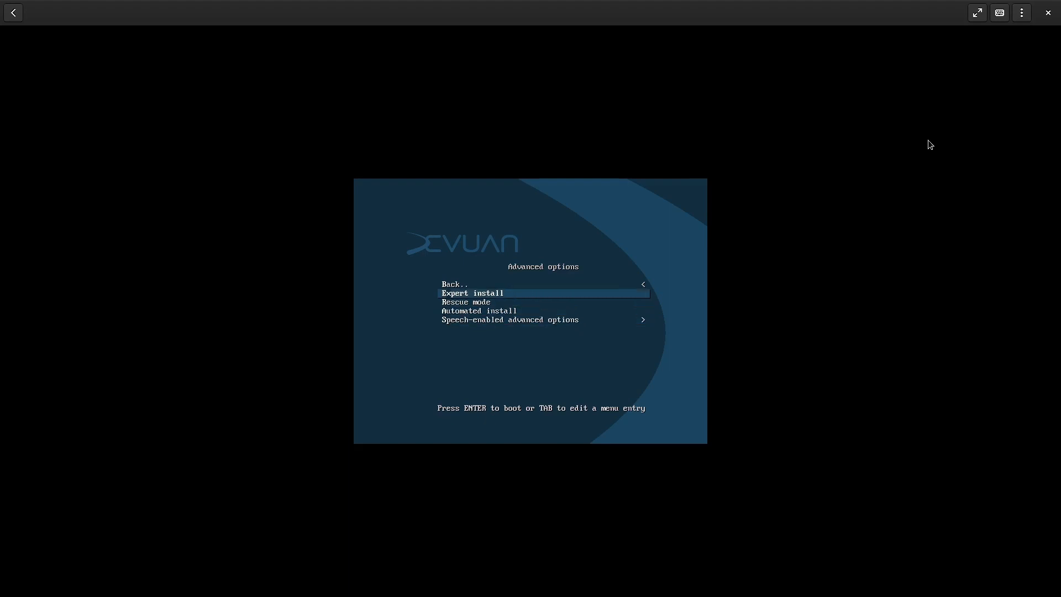
key("Up")
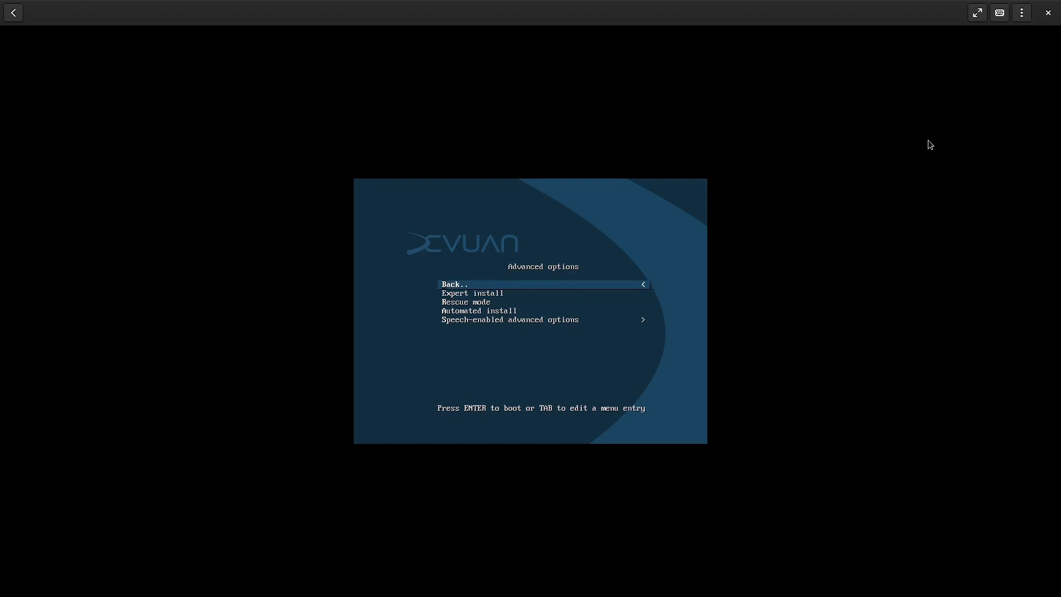
- Return to the main installation menu and start the standard Install
key("Return")
key("Up")
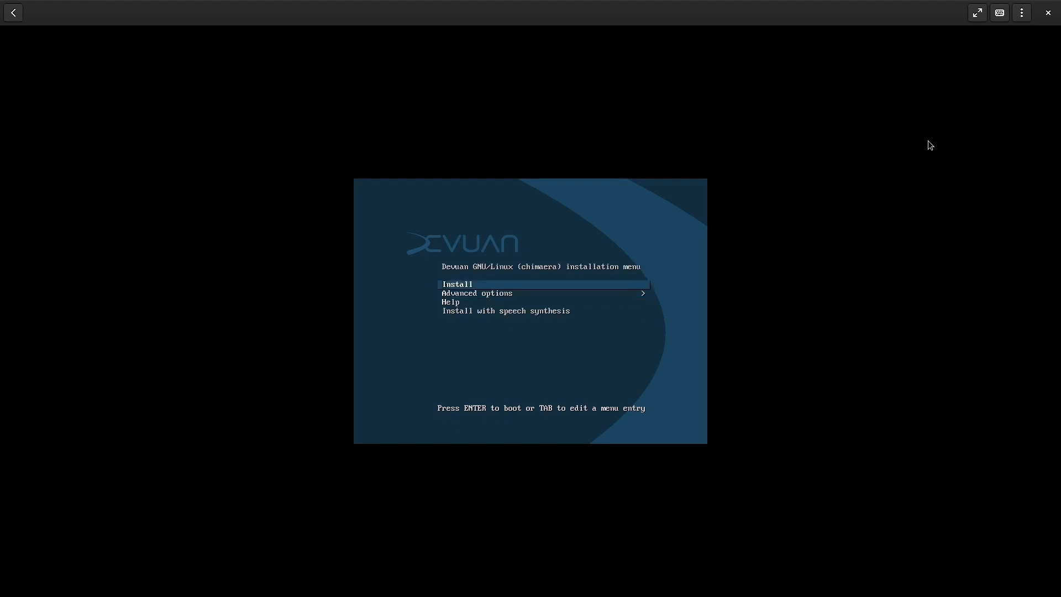
key("Return")
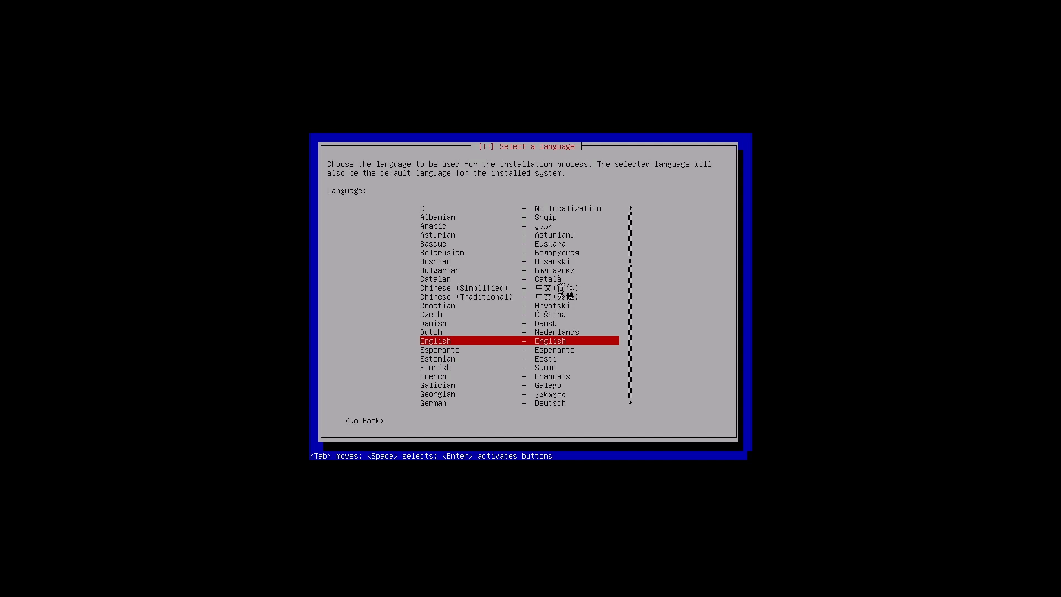
- Choose English as the installation language and India as the location
key("Return")
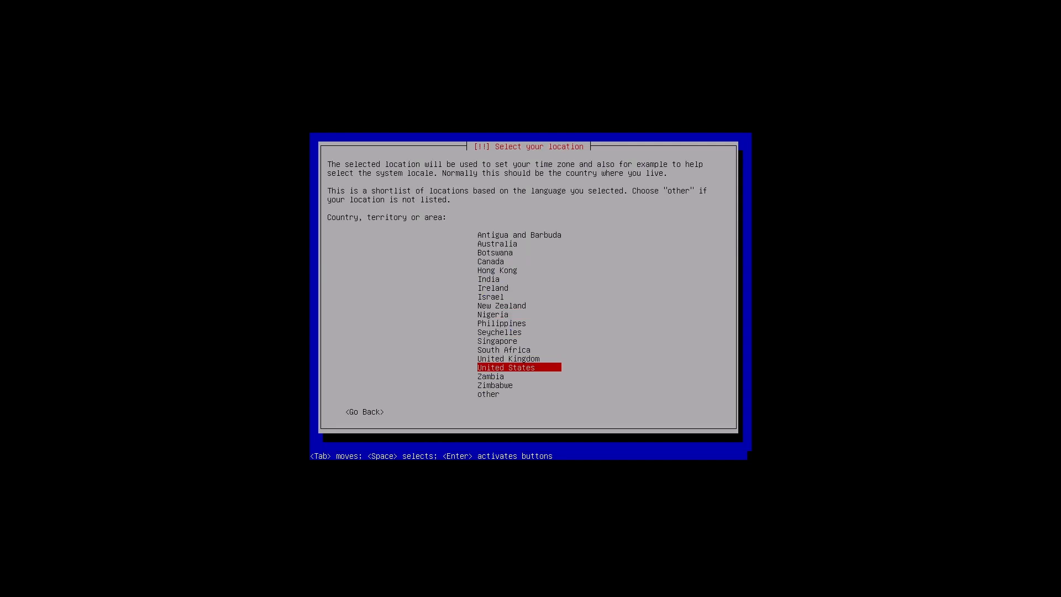
key("Up")
key("Up")
key("Up")
key("Up")
key("Up")
key("Up")
key("Up")
key("Up")
key("Up")
key("Up")
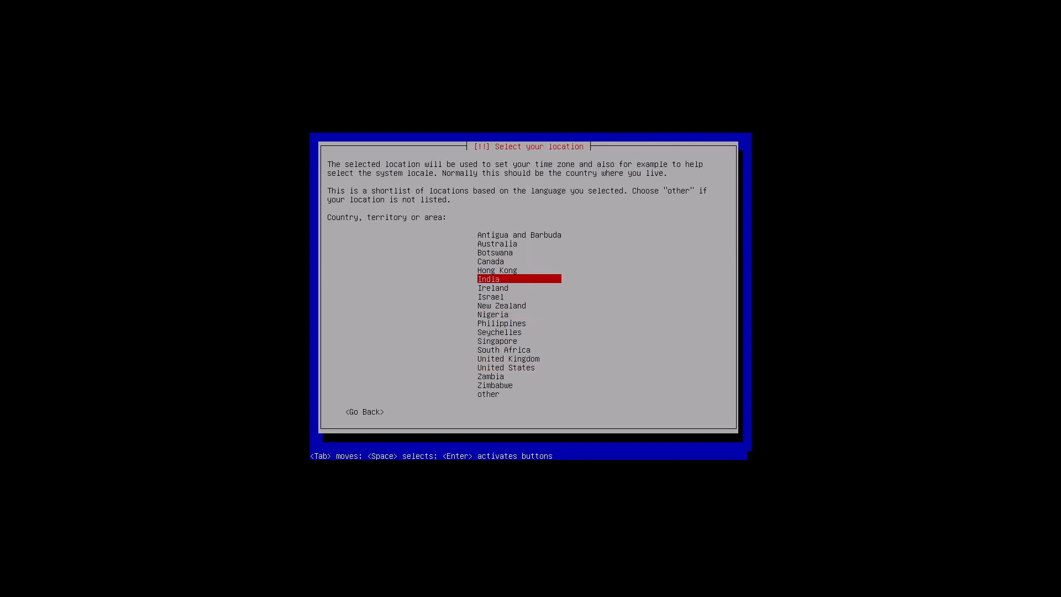
key("Return")
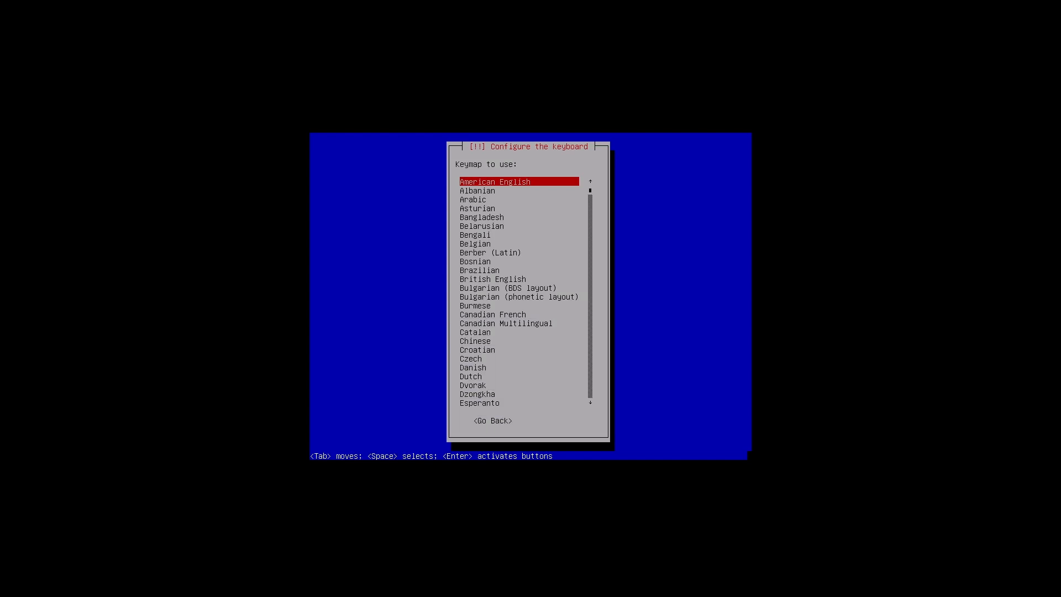
- Browse the available keymaps and choose American English for the keyboard
key("Down")
key("Down")
key("Down")
key("Down")
key("Down")
key("Down")
key("Down")
key("Down")
key("Down")
key("Down")
key("Down")
key("Down")
key("Down")
key("Down")
key("Down")
key("Down")
key("Down")
key("Down")
key("Down")
key("Down")
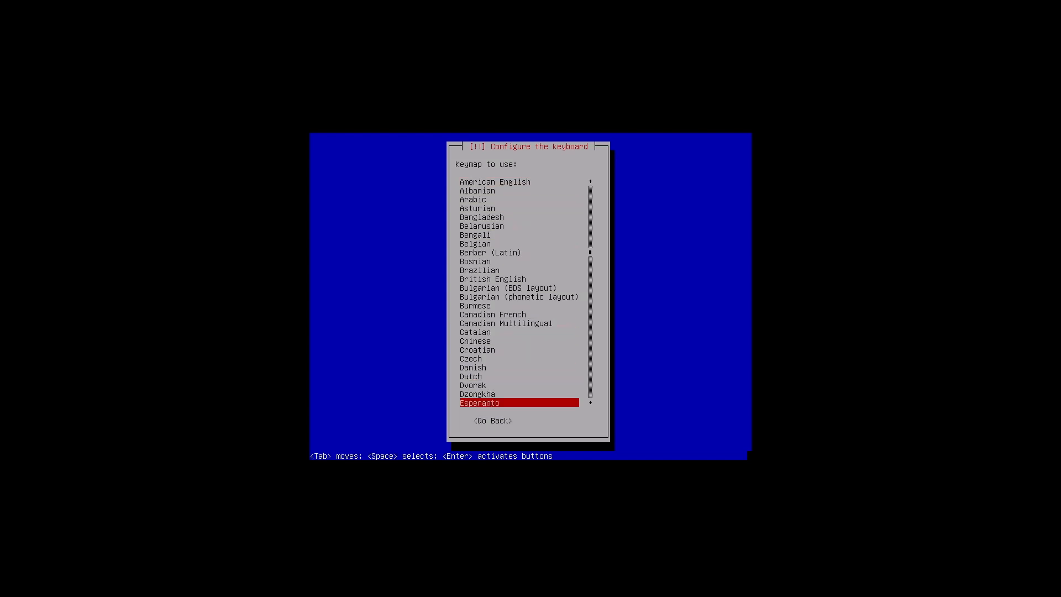
key("Down")
key("Down")
key("Down")
key("Down")
key("Down")
key("Down")
key("Down")
key("Down")
key("Down")
key("Down")
key("Down")
key("Down")
key("Down")
key("Down")
key("Down")
key("Down")
key("Down")
key("Down")
key("Down")
key("Down")
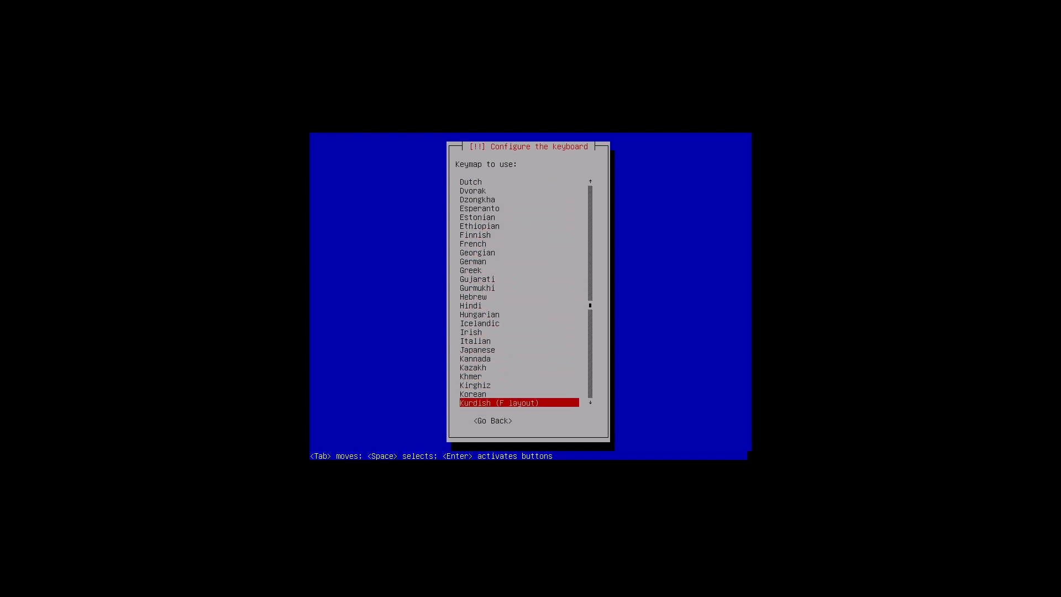
key("Up")
key("Up")
key("Up")
key("Up")
key("Up")
key("Up")
key("Up")
key("Up")
key("Up")
key("Up")
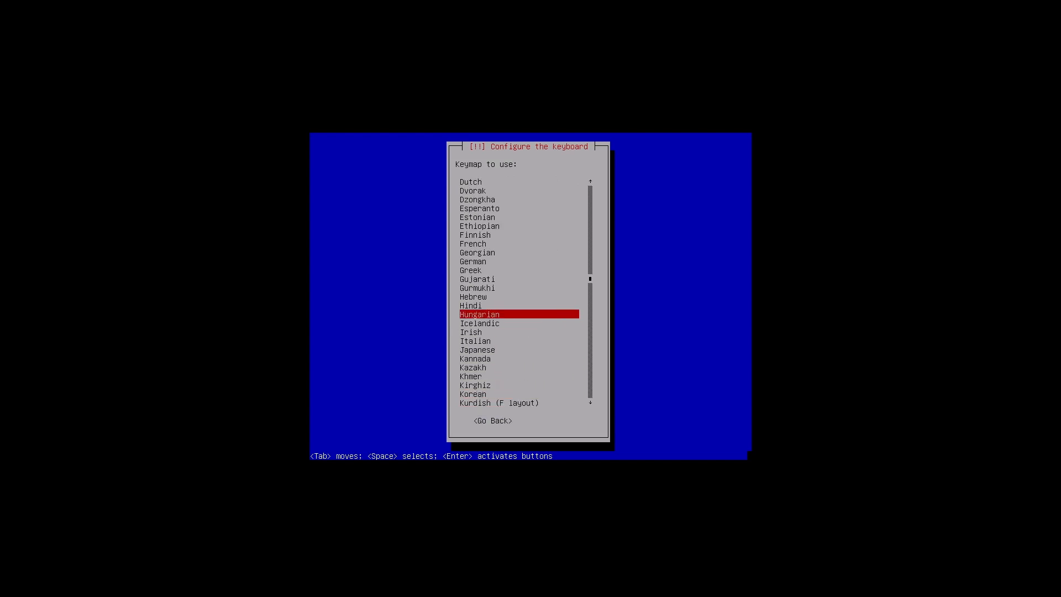
key("Down")
key("Down")
key("Down")
key("Down")
key("Down")
key("Down")
key("Down")
key("Down")
key("Down")
key("Down")
key("Down")
key("Down")
key("Down")
key("Down")
key("Down")
key("Down")
key("Down")
key("Down")
key("Down")
key("Down")
key("Down")
key("Down")
key("Down")
key("Up")
key("Up")
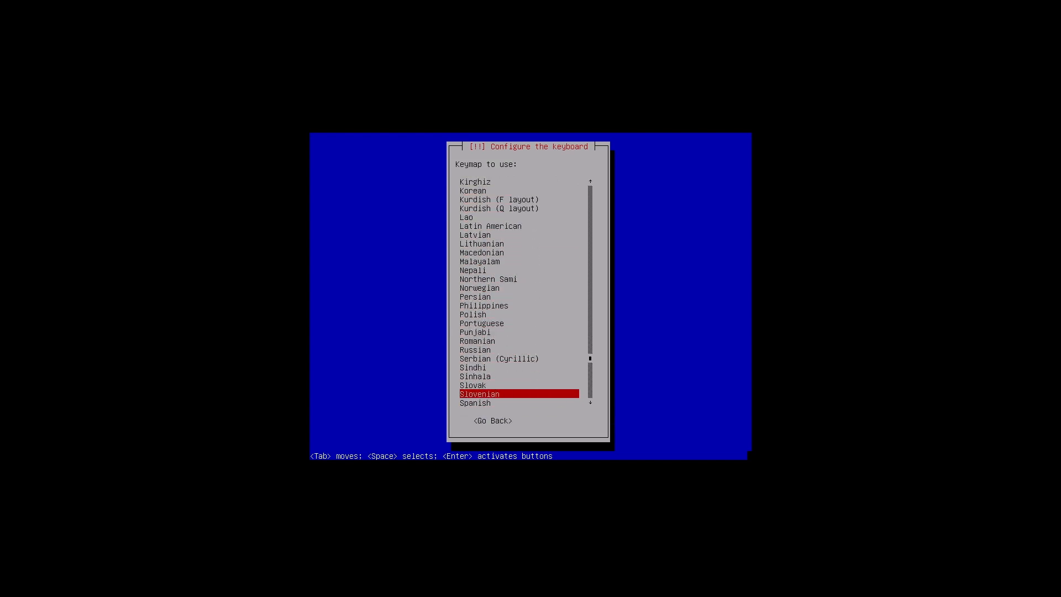
key("Up")
key("Up")
key("Up")
key("Up")
key("Up")
key("Up")
key("Up")
key("Up")
key("Up")
key("Up")
key("Up")
key("Up")
key("Up")
key("Up")
key("Up")
key("Up")
key("Up")
key("Up")
key("Up")
key("Up")
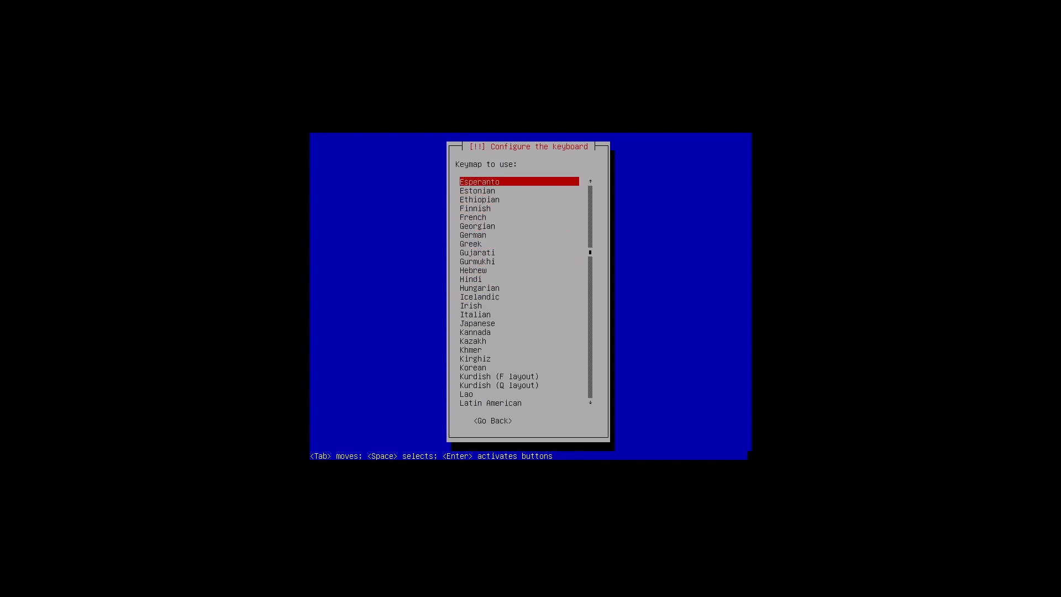
key("Up")
key("Up")
key("Up")
key("Up")
key("Up")
key("Up")
key("Up")
key("Up")
key("Up")
key("Up")
key("Up")
key("Up")
key("Up")
key("Up")
key("Up")
key("Up")
key("Up")
key("Up")
key("Up")
key("Up")
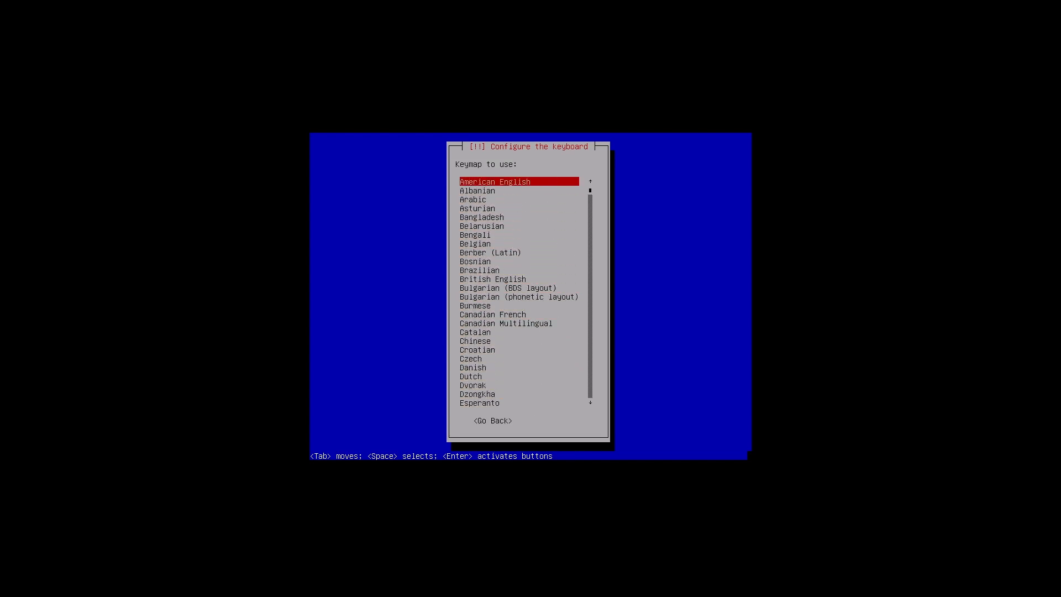
key("Return")
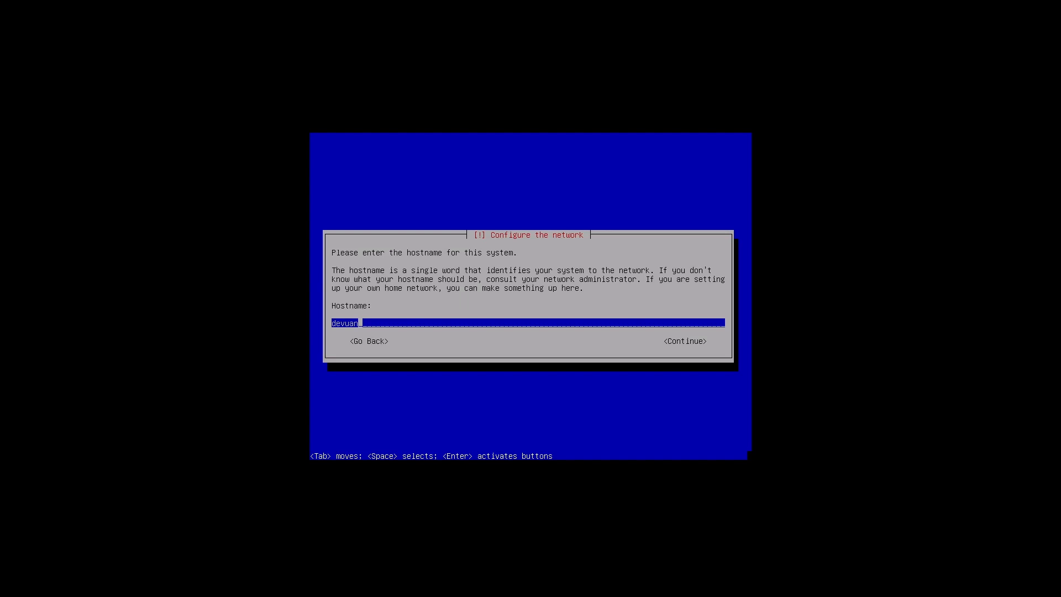
- Accept devuan as the hostname and leave the domain name empty
key("Return")
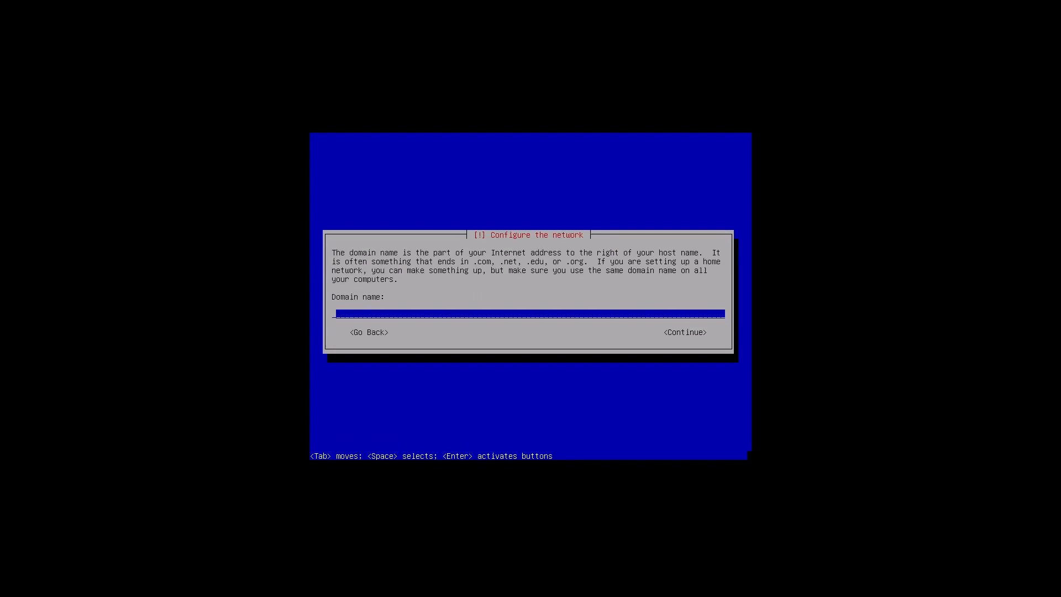
key("Return")
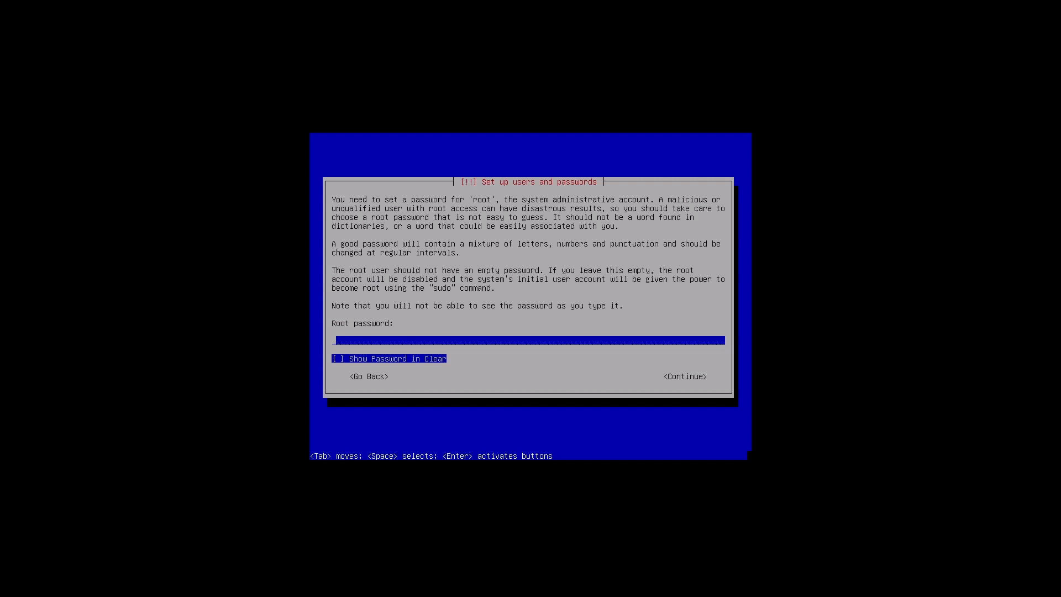
- Set the root account's password and re-enter the same password to verify it
type("*******")
key("Return")
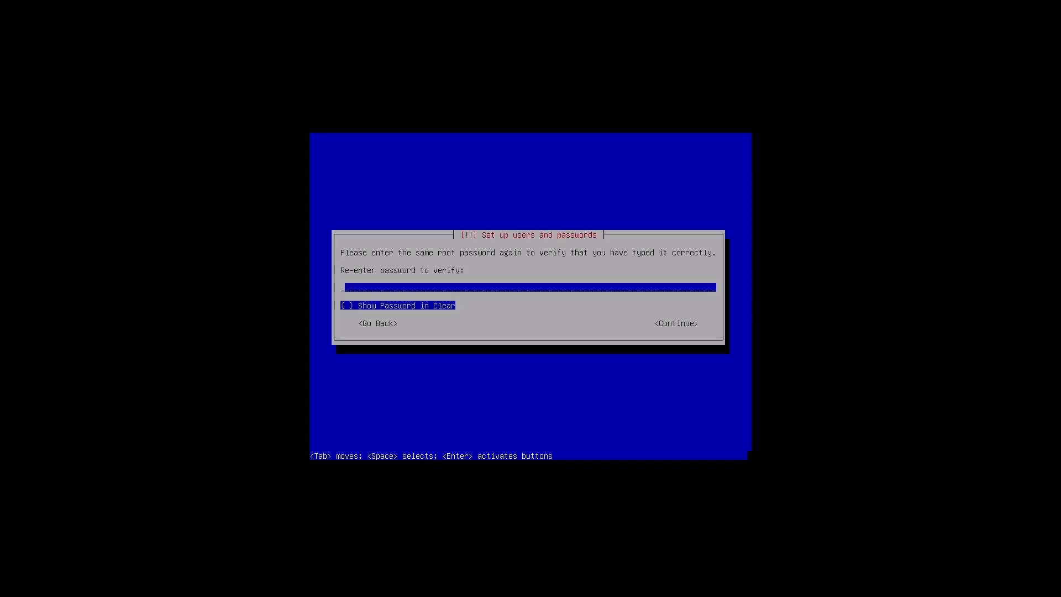
type("*******")
key("Return")
- Enter the new user's full name and accept the suggested username for the account
type("sam")
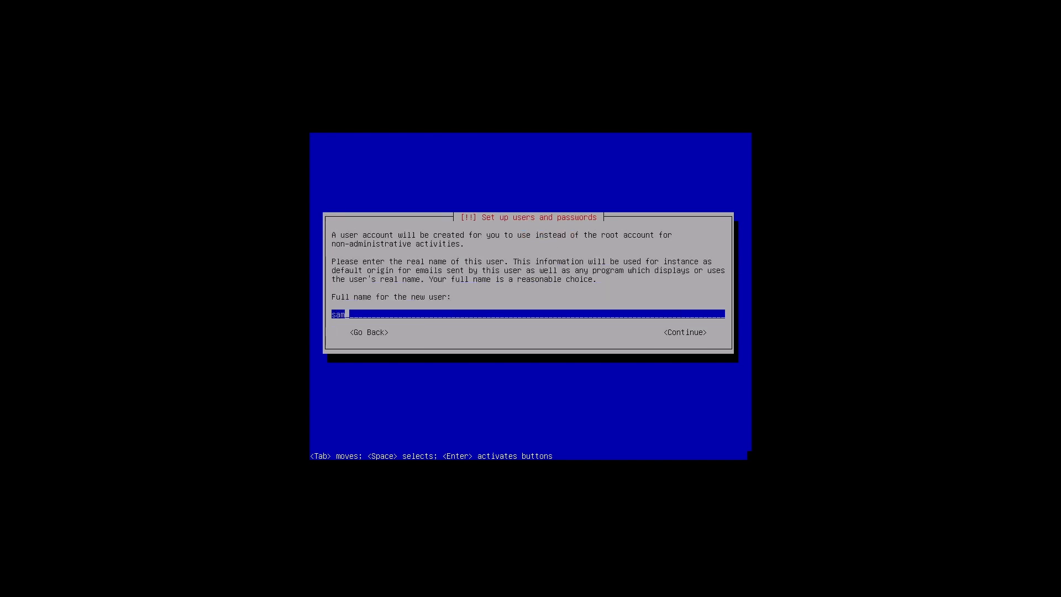
key("Return")
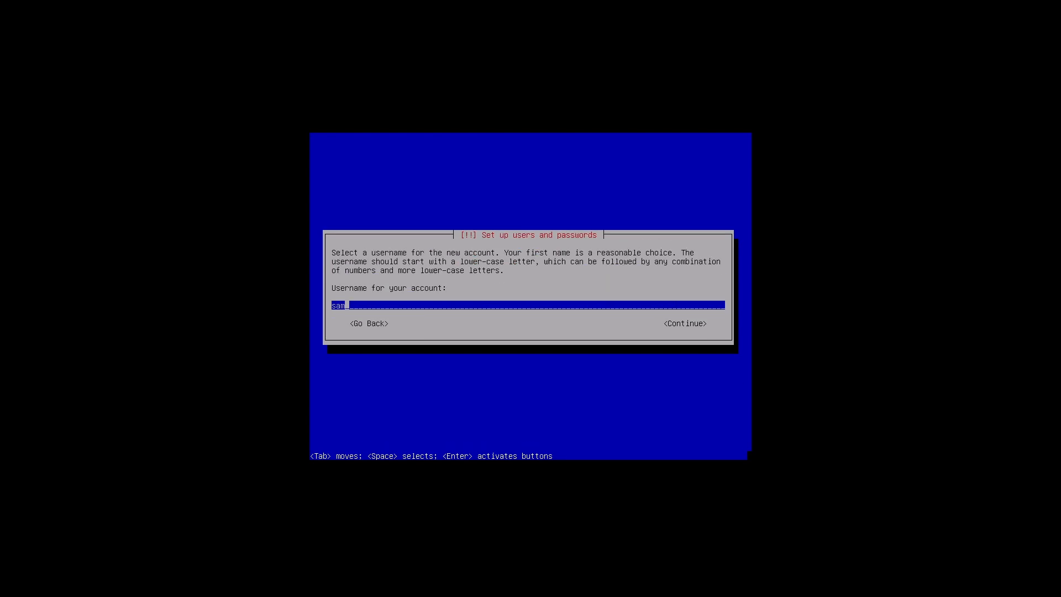
key("Return")
- Set the new user's account password and re-enter it to verify it
type("*****")
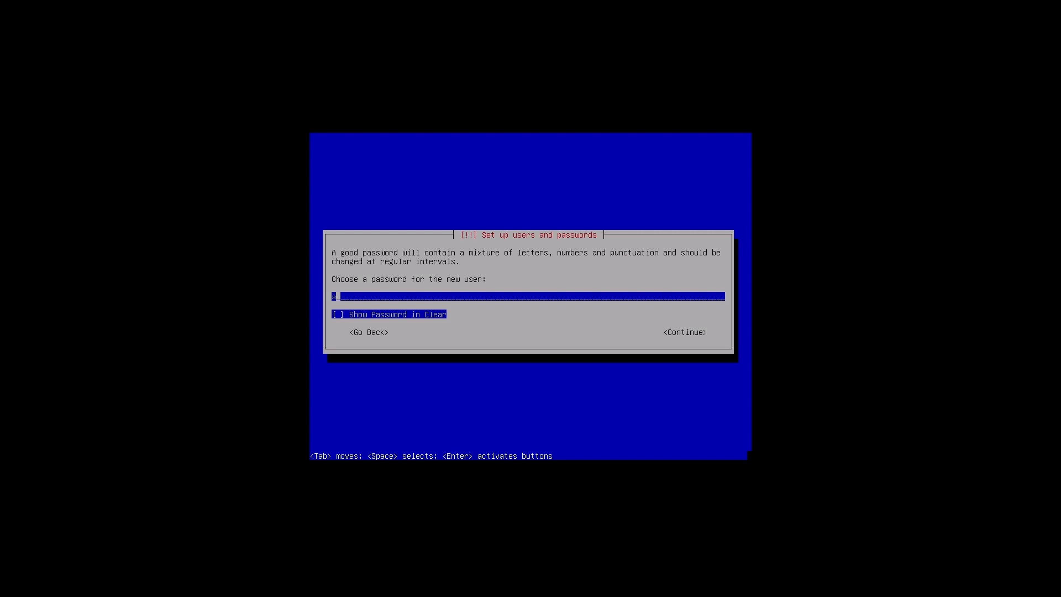
key("Return")
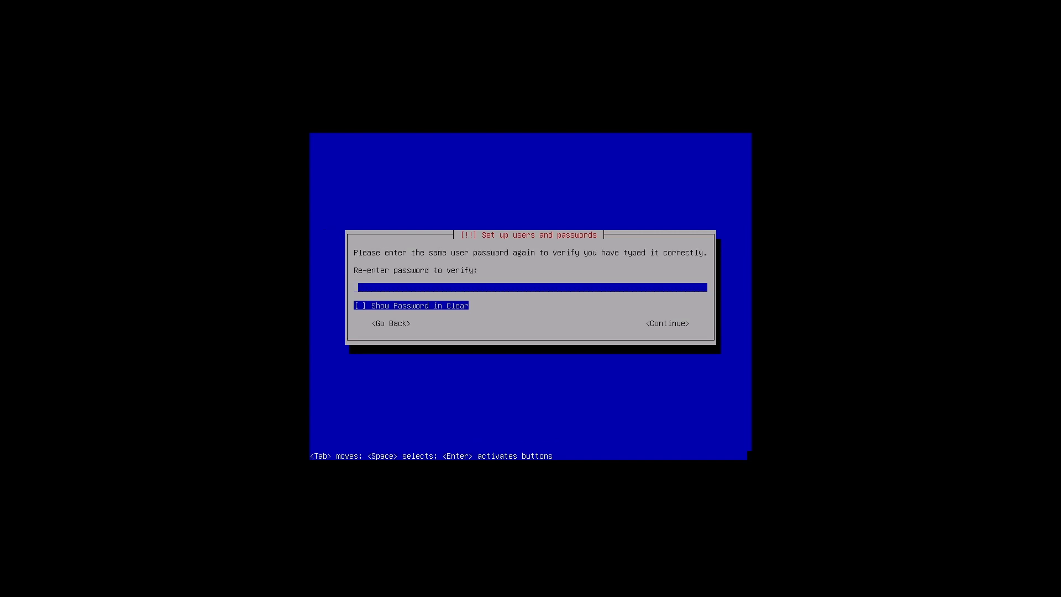
type("*****")
key("Return")
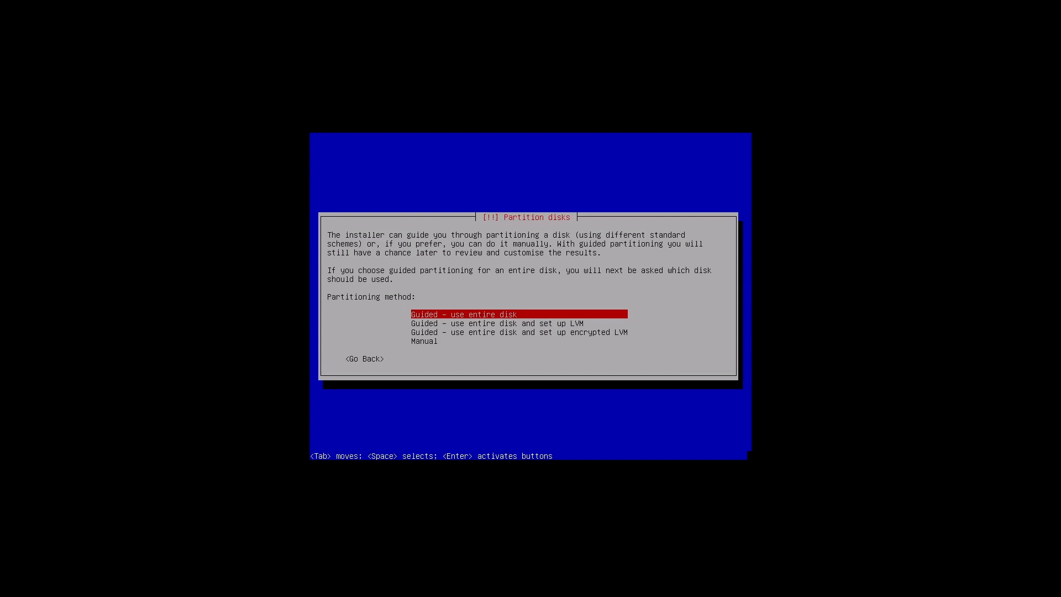
- Choose Manual as the partitioning method, reopening the guided partitioning methods once and keeping Manual
key("Down")
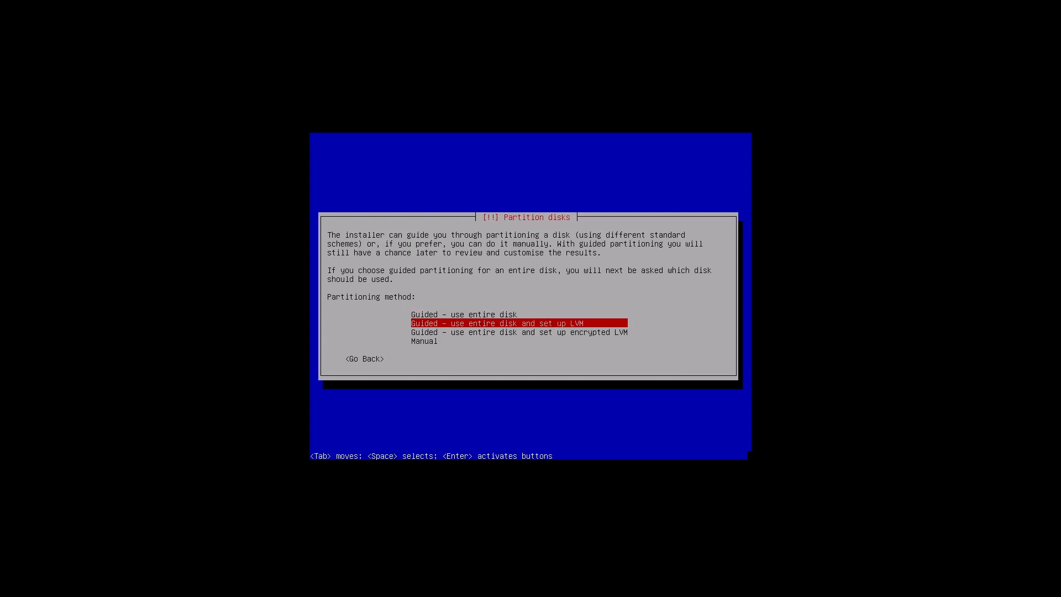
key("Down")
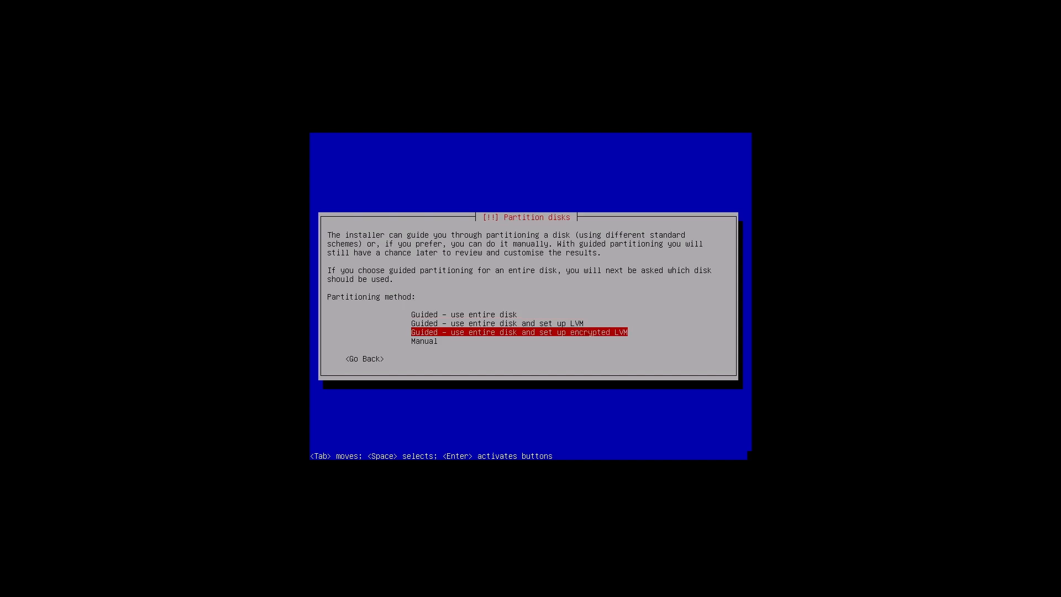
key("Down")
key("Return")
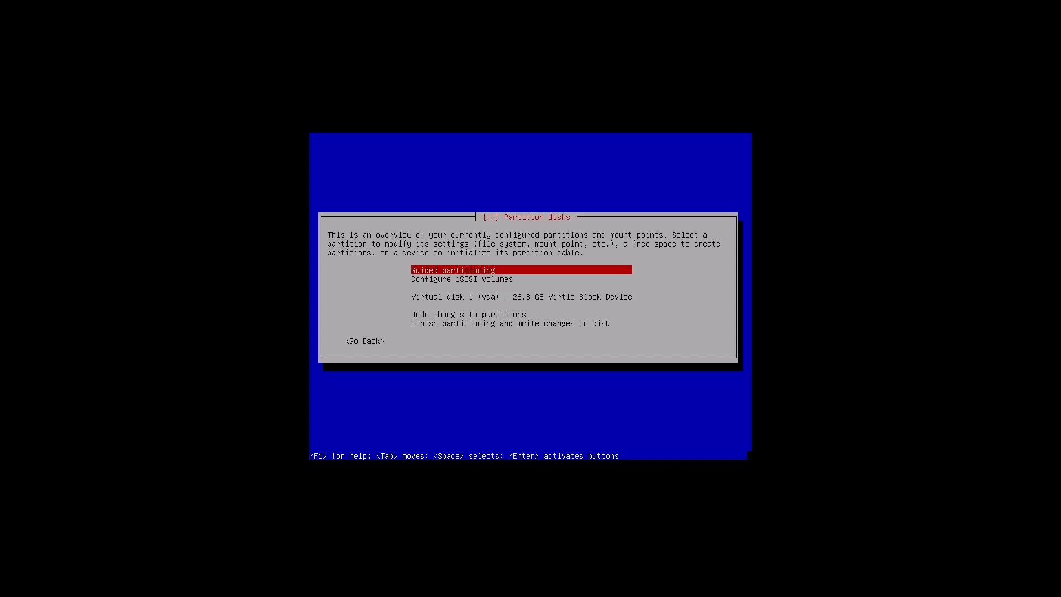
key("Return")
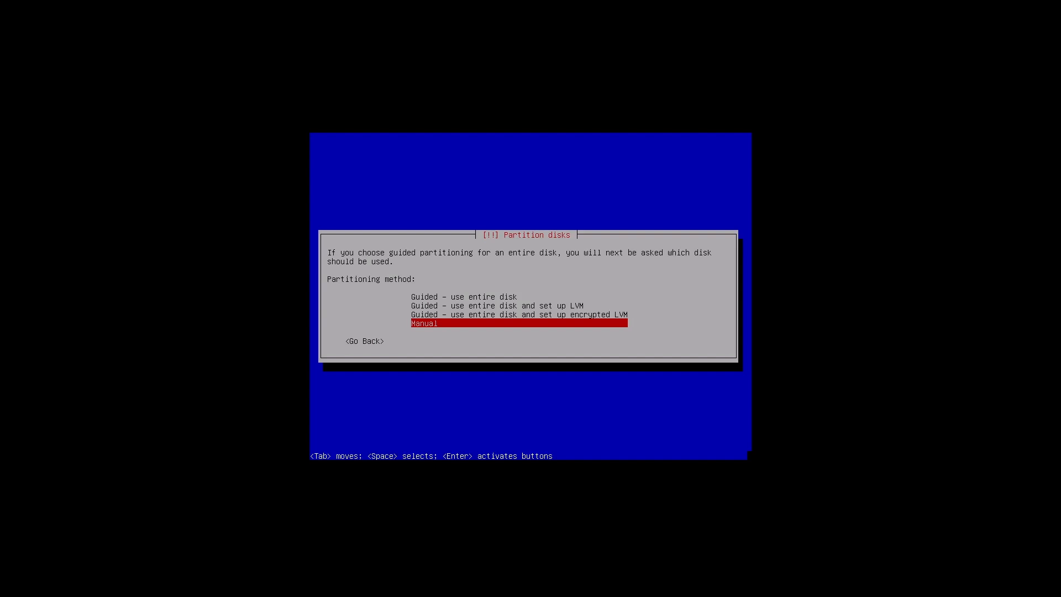
key("Return")
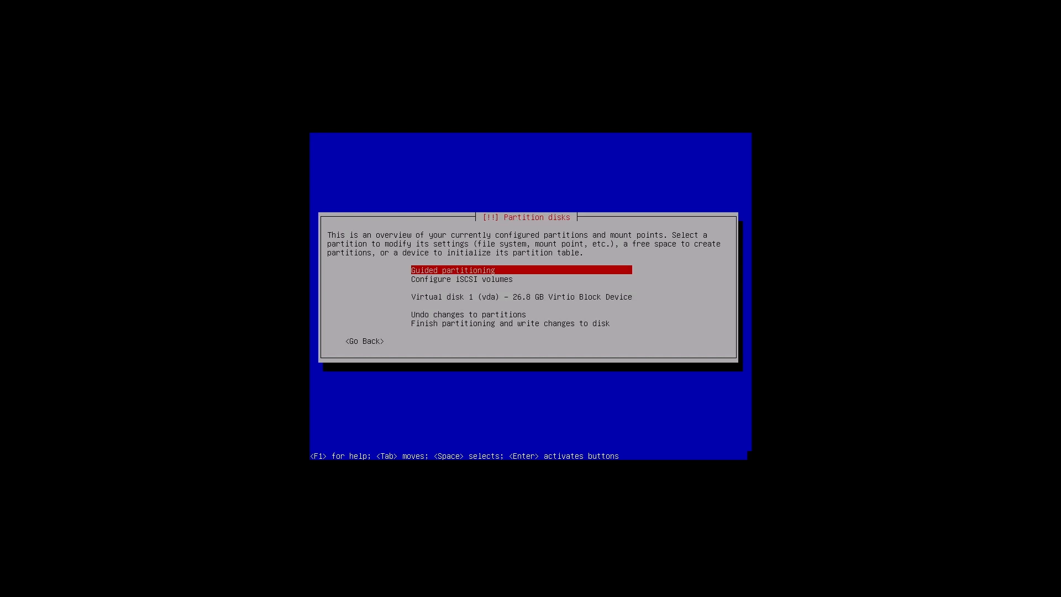
- Create a new empty partition table on Virtual disk 1 (vda)
key("Down")
key("Down")
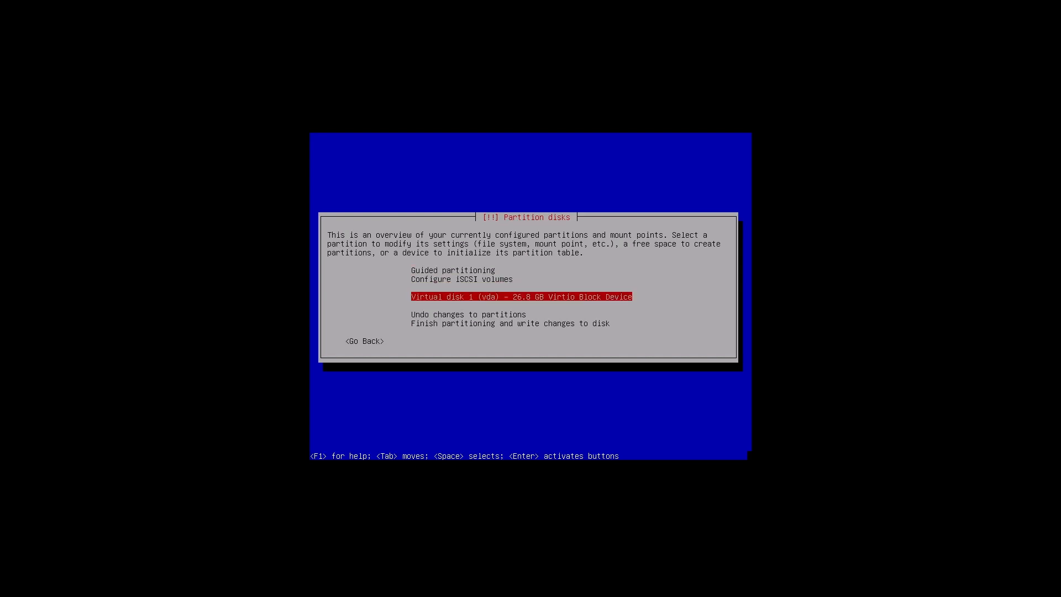
key("Return")
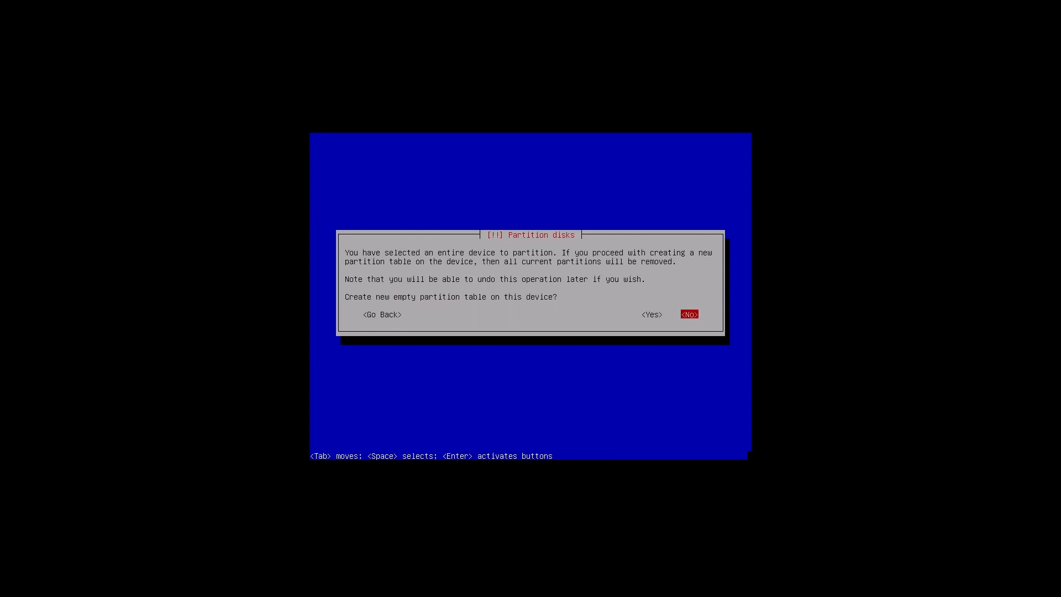
key("Left")
key("Return")
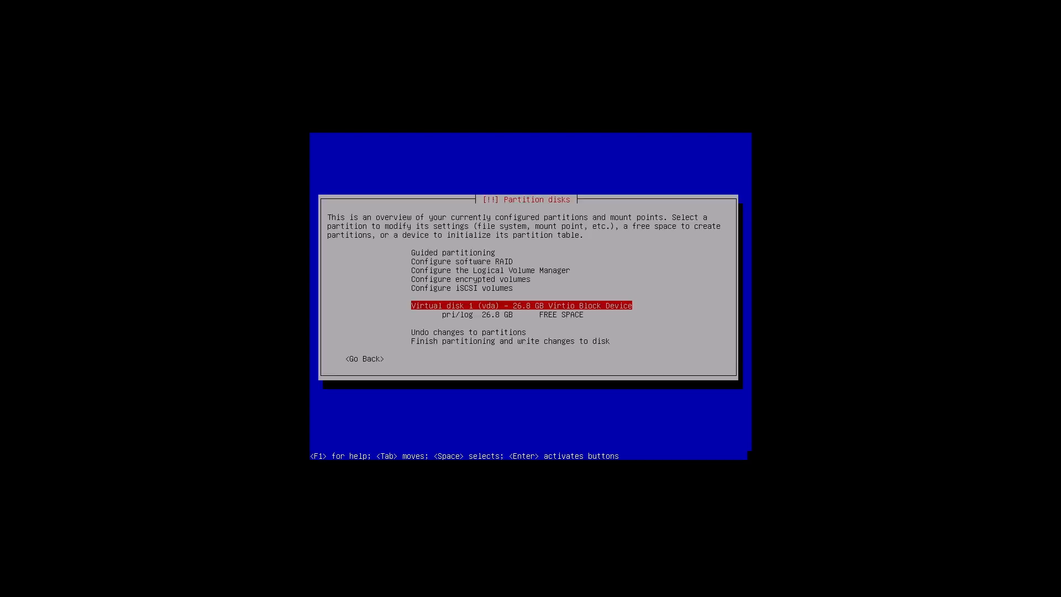
- Review the options for configuring software RAID, the Logical Volume Manager, encrypted volumes and iSCSI volumes
key("Up")
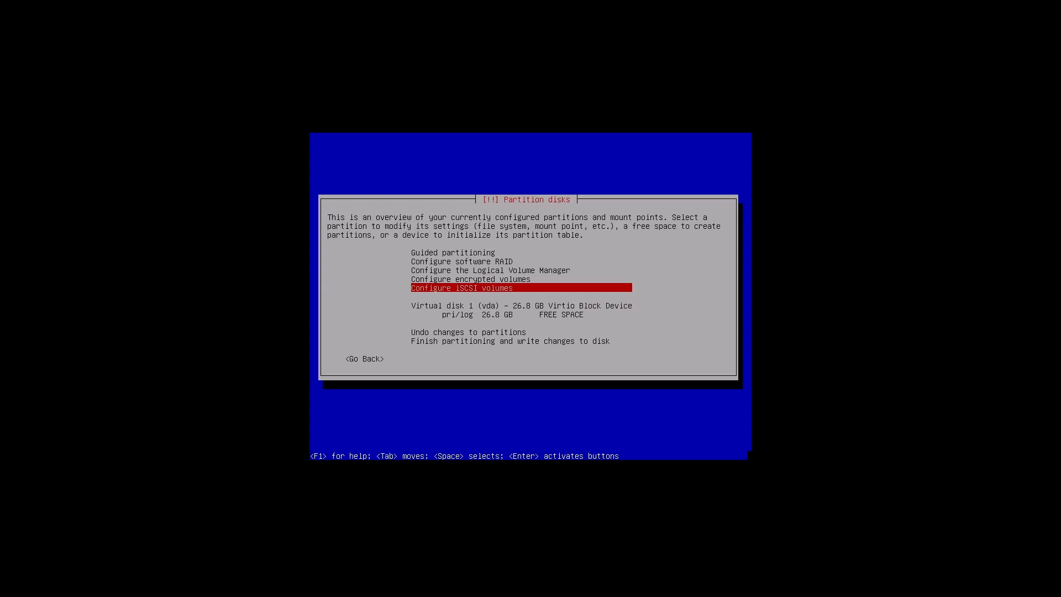
key("Up")
key("Up")
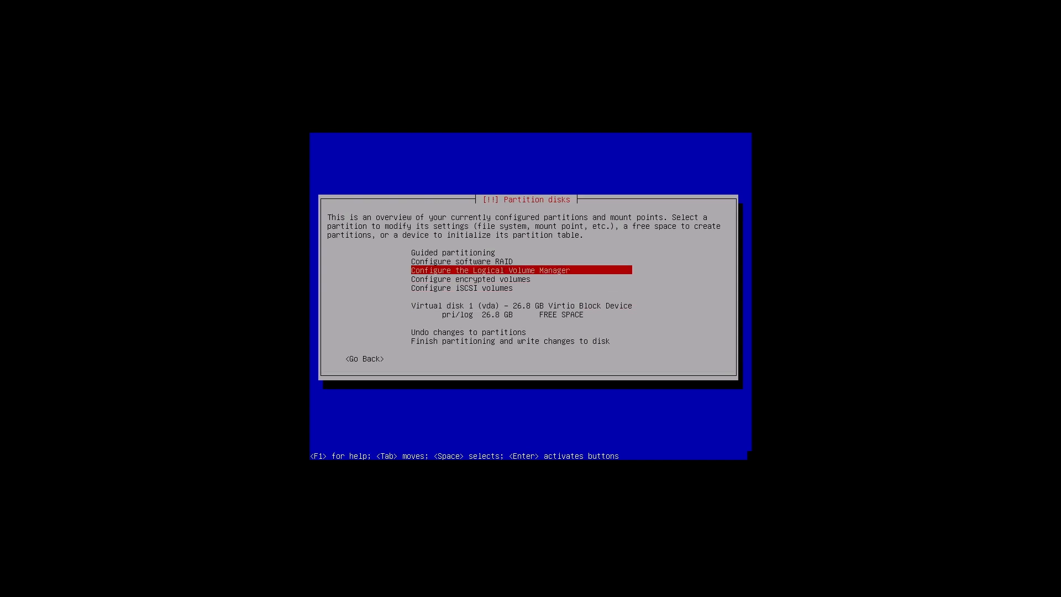
key("Up")
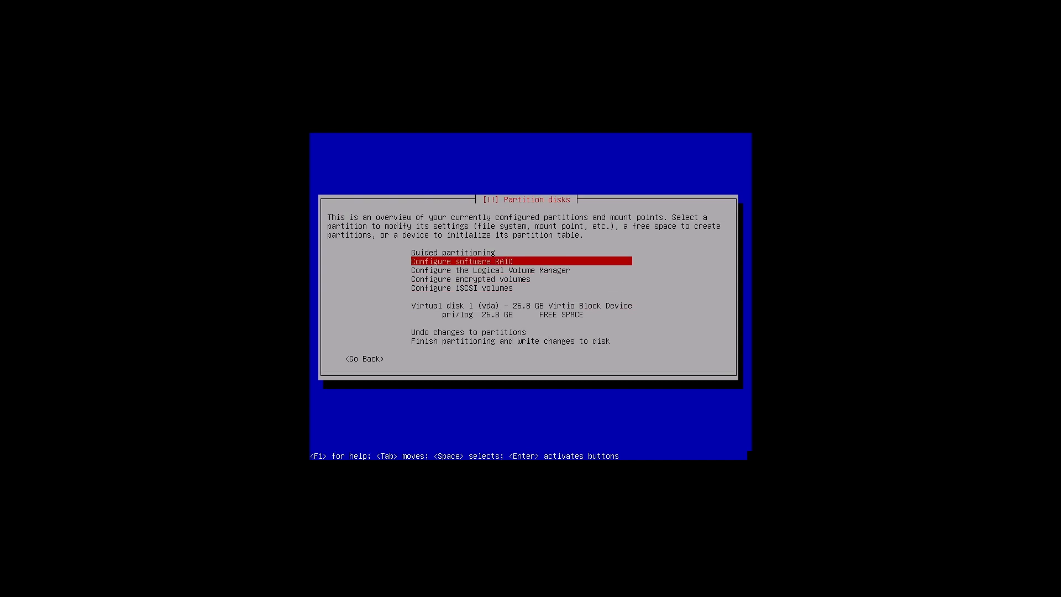
key("Down")
key("Down")
key("Down")
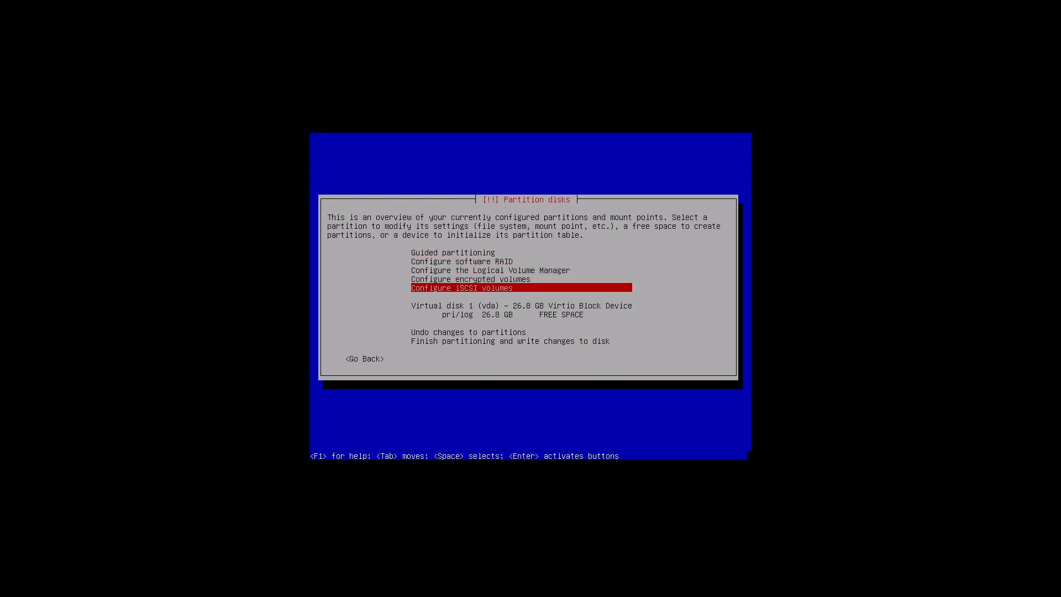
key("Down")
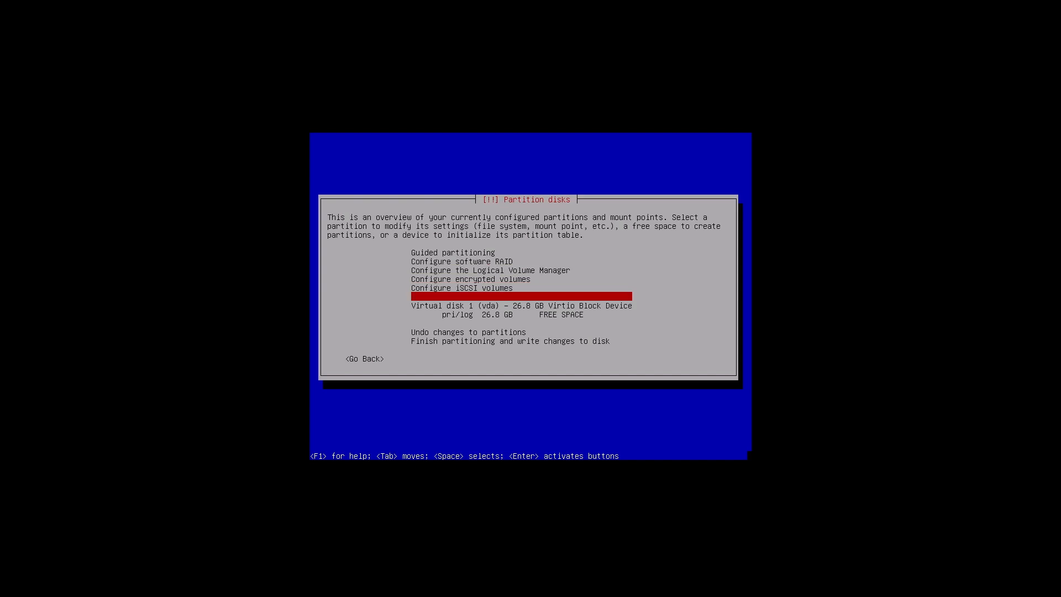
- Create a 0.5 GB primary partition at the beginning of the disk's free space
key("Down")
key("Down")
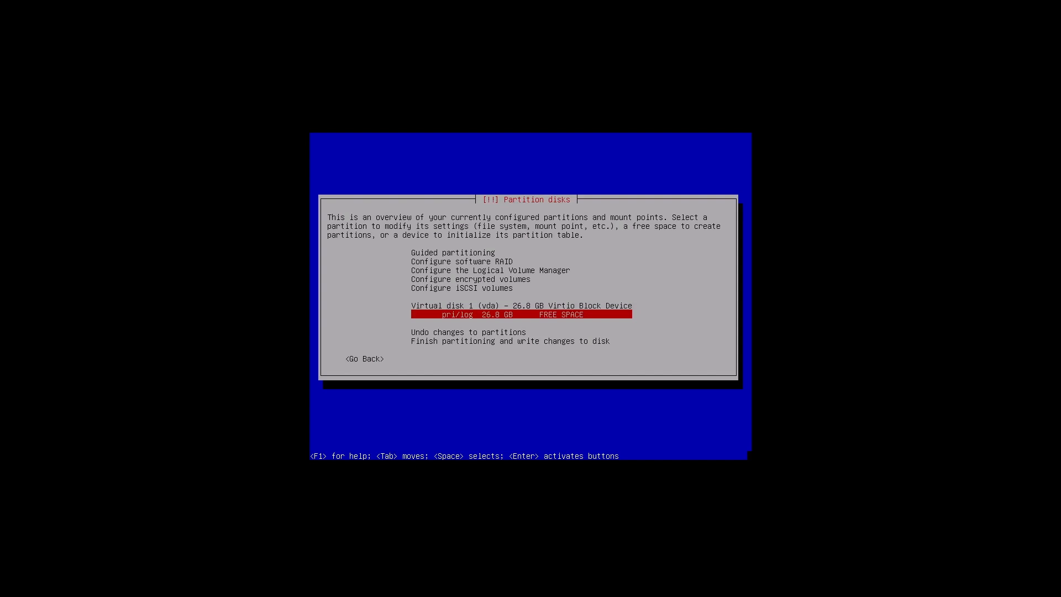
key("Return")
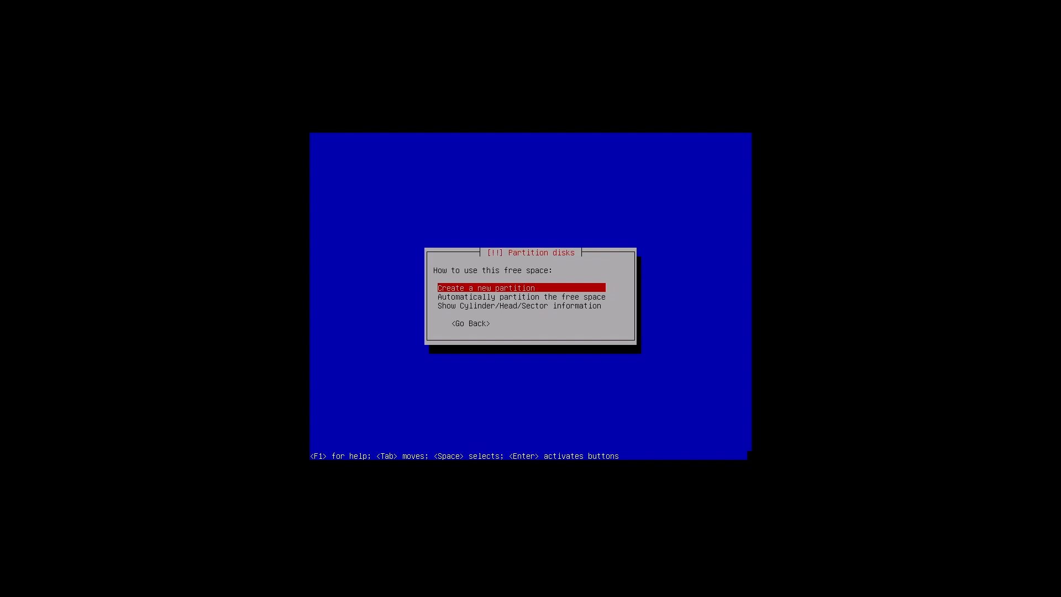
key("Return")
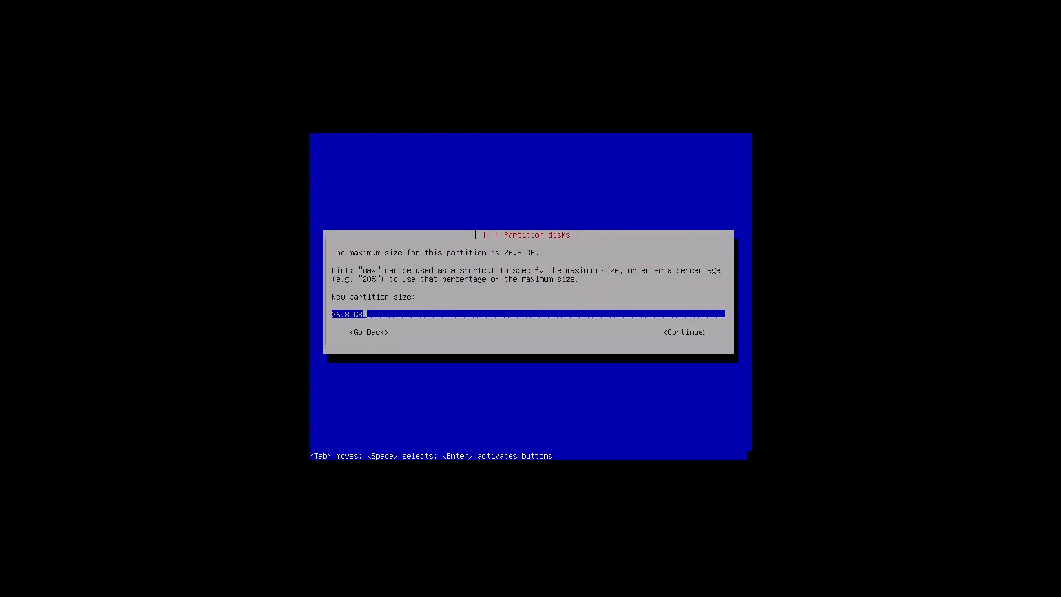
key("Left")
key("Left")
key("Left")
key("BackSpace")
key("BackSpace")
key("BackSpace")
key("BackSpace")
type("0.5")
key("Return")
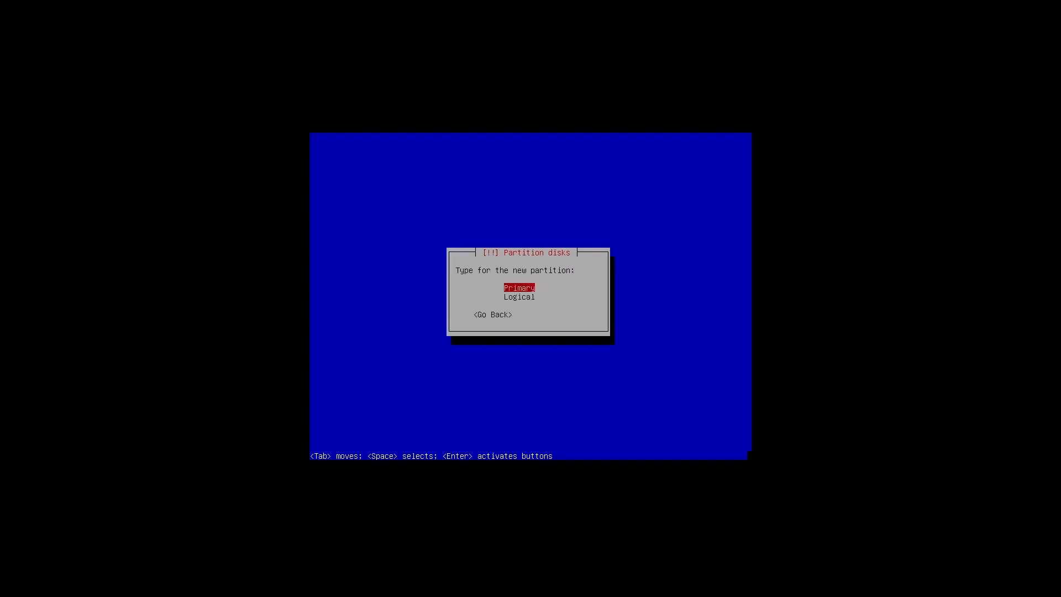
key("Return")
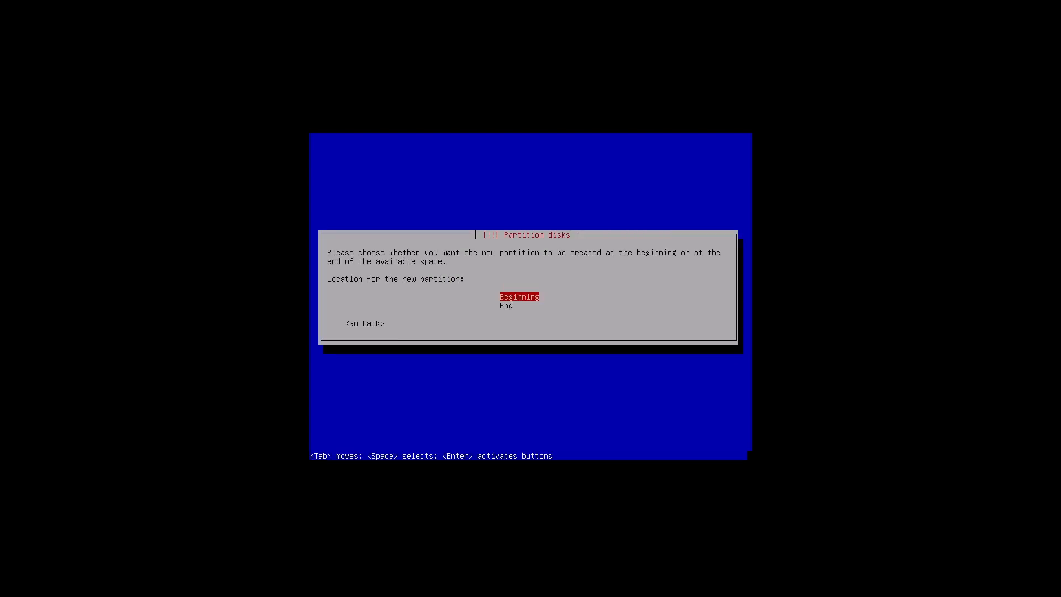
key("Return")
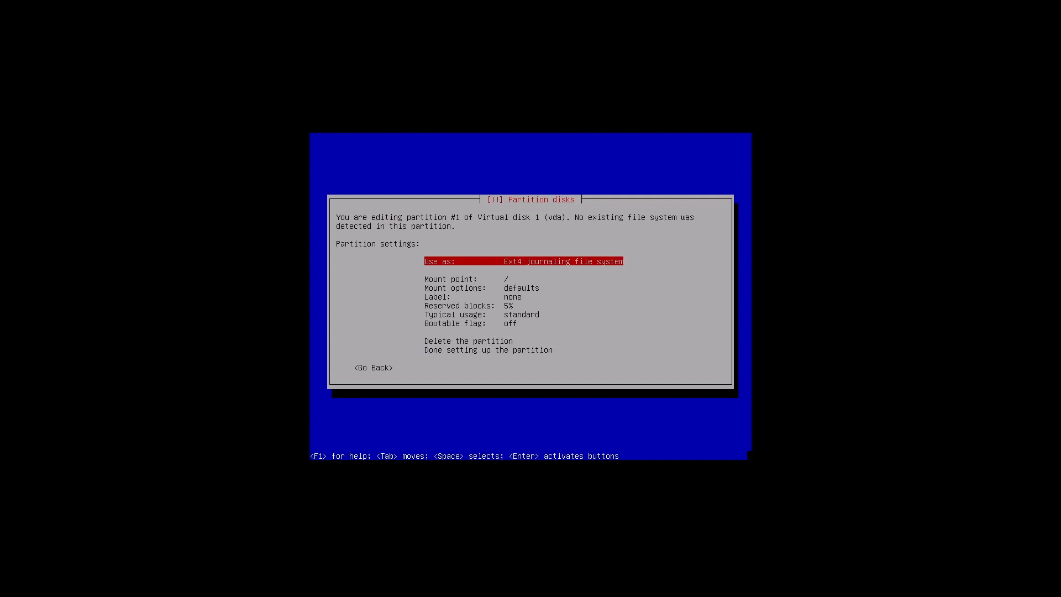
- Set the new partition to be used as a FAT32 file system
key("Return")
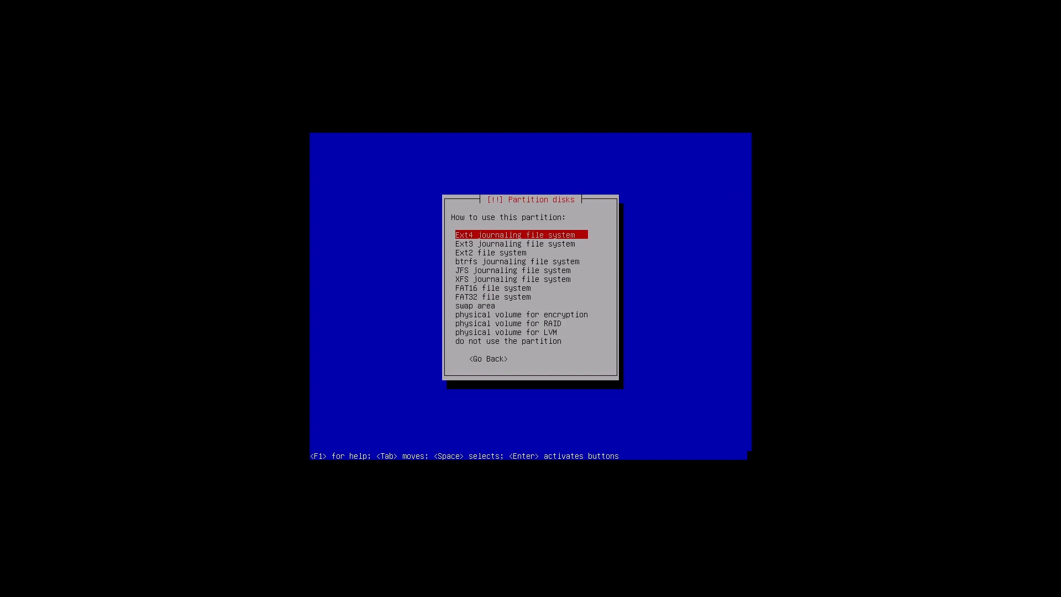
key("Down")
key("Down")
key("Down")
key("Down")
key("Down")
key("Down")
key("Down")
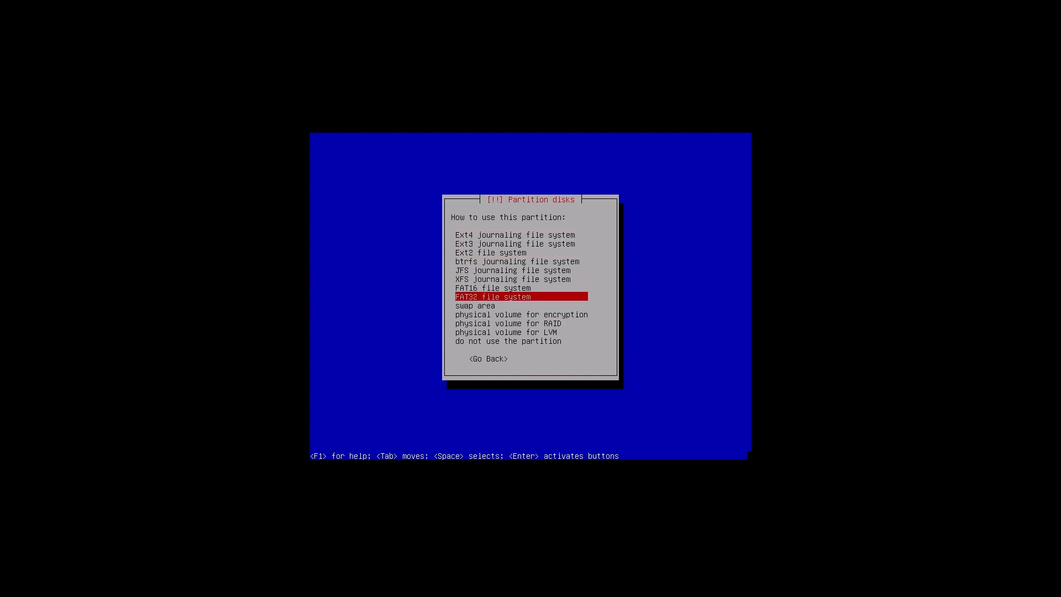
key("Return")
- Set the FAT32 partition's mount point to /dos
key("Down")
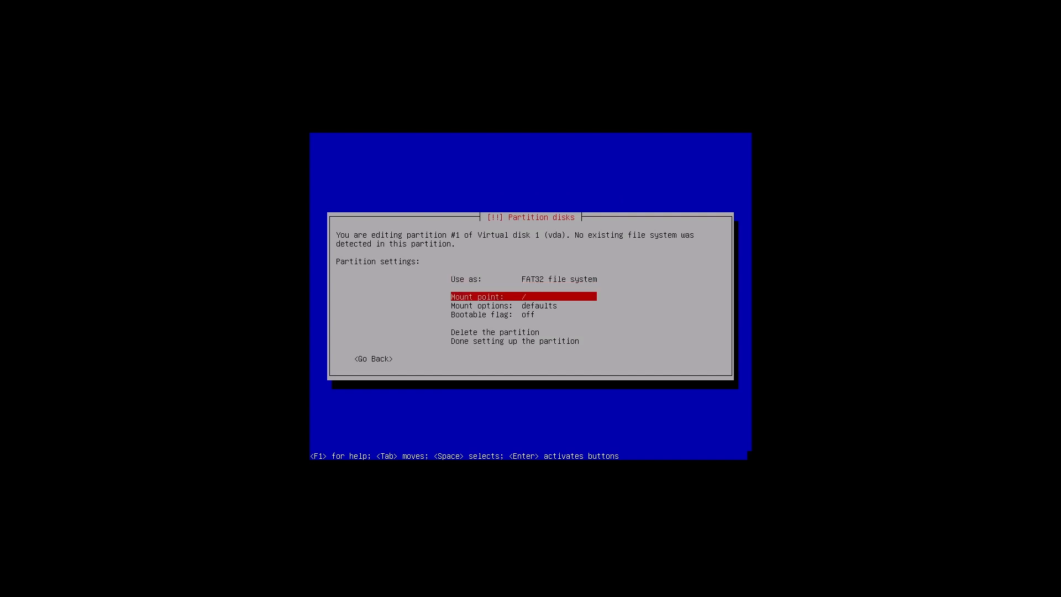
key("Return")
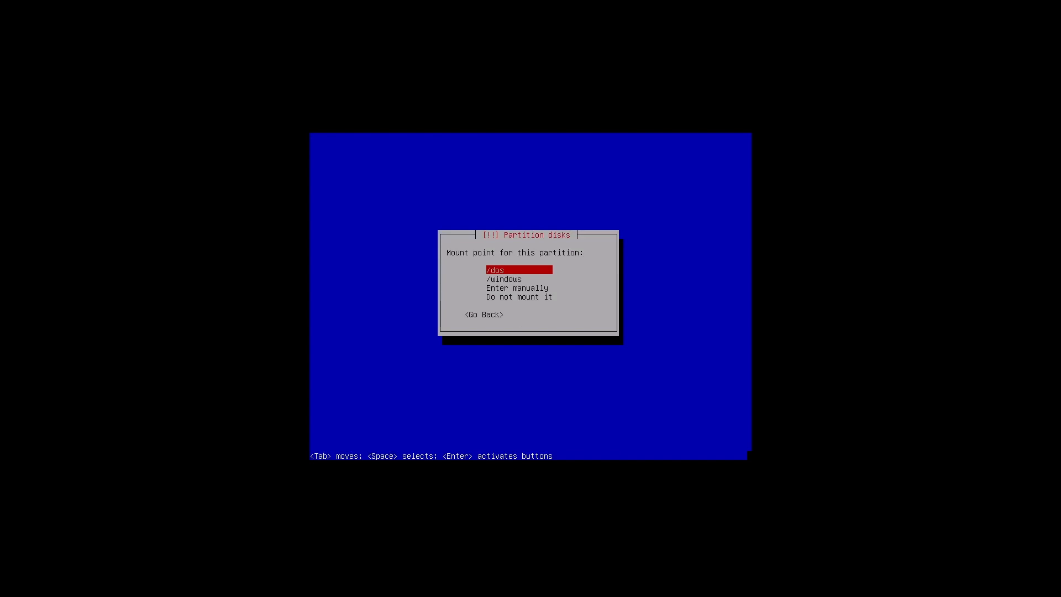
key("Return")
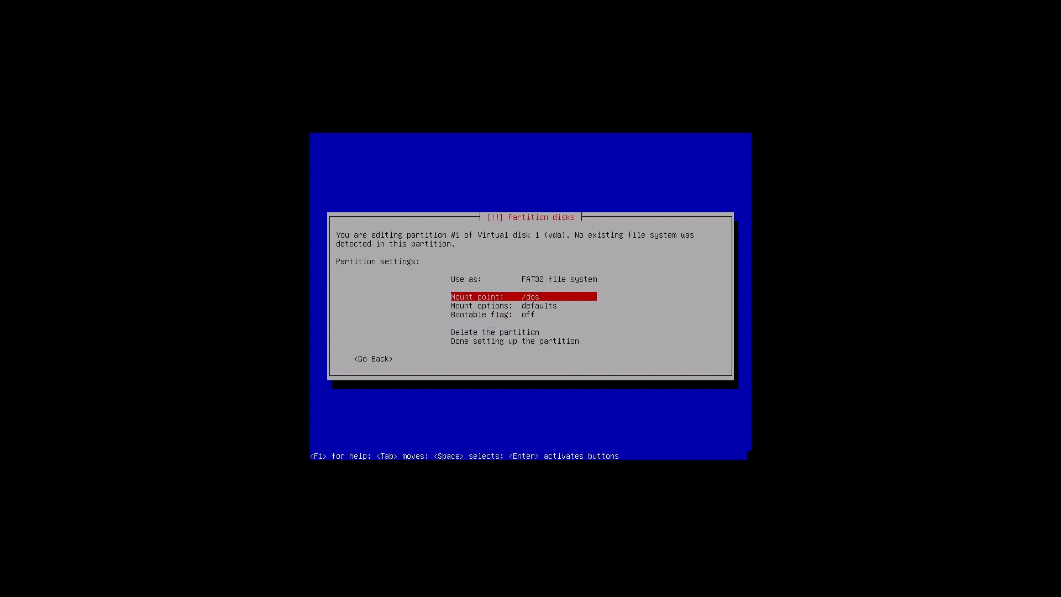
- Turn on the FAT32 partition's bootable flag and finish setting up the partition
key("Down")
key("Down")
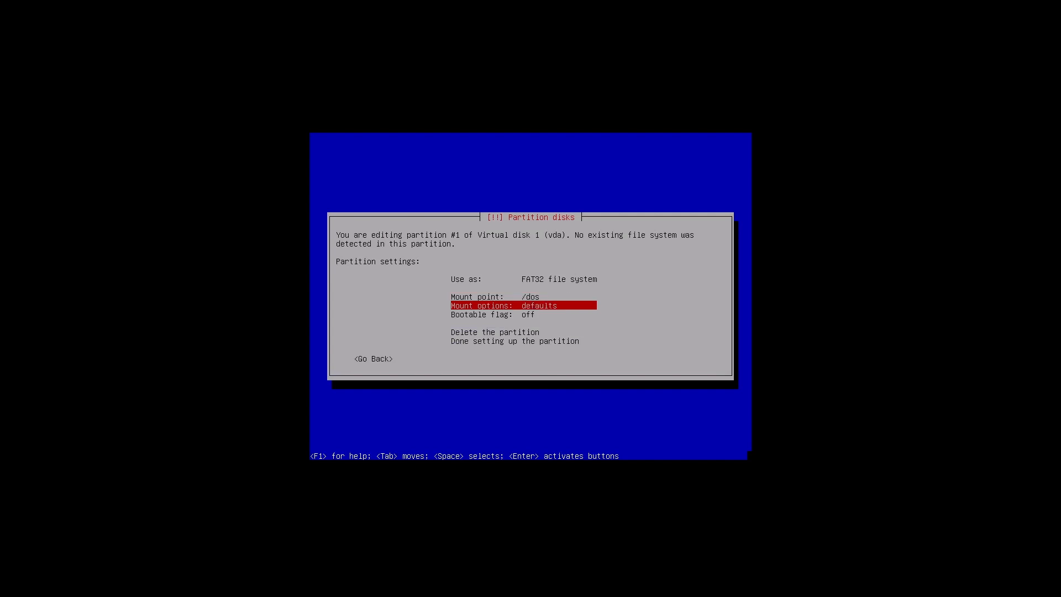
key("Return")
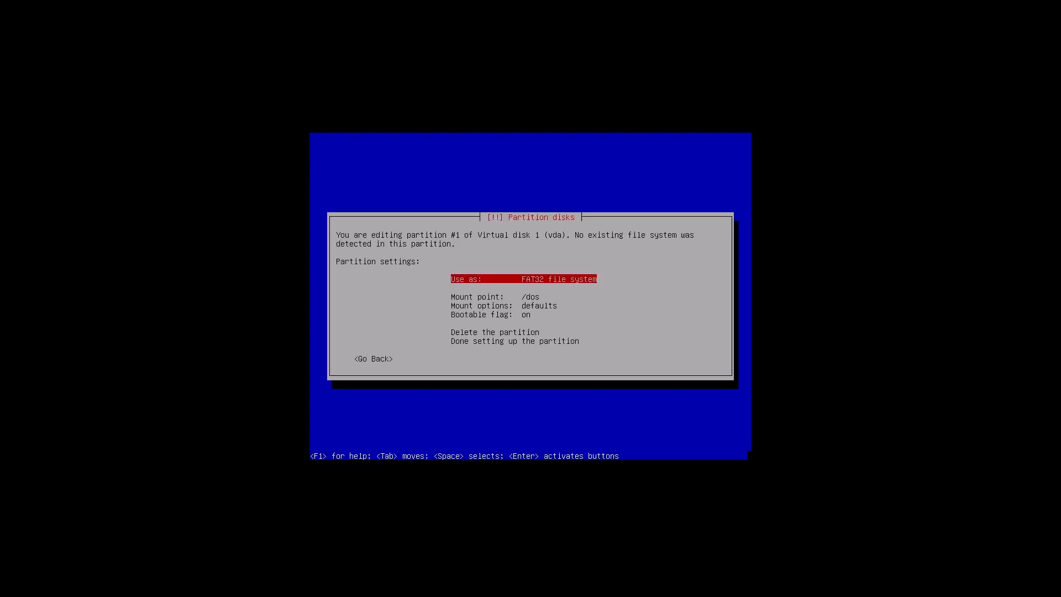
key("Down")
key("Down")
key("Down")
key("Down")
key("Down")
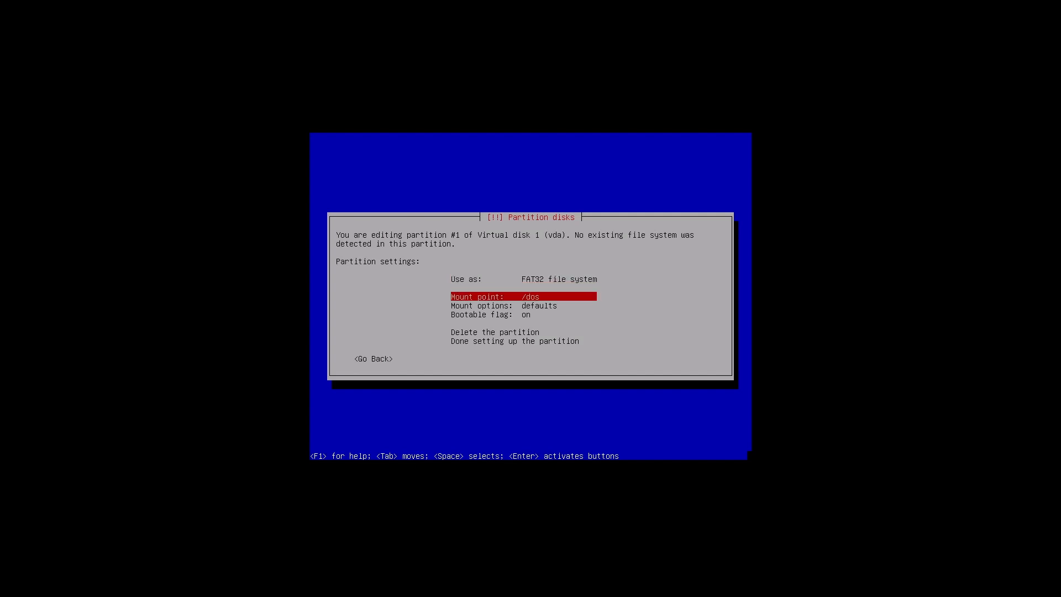
key("Return")
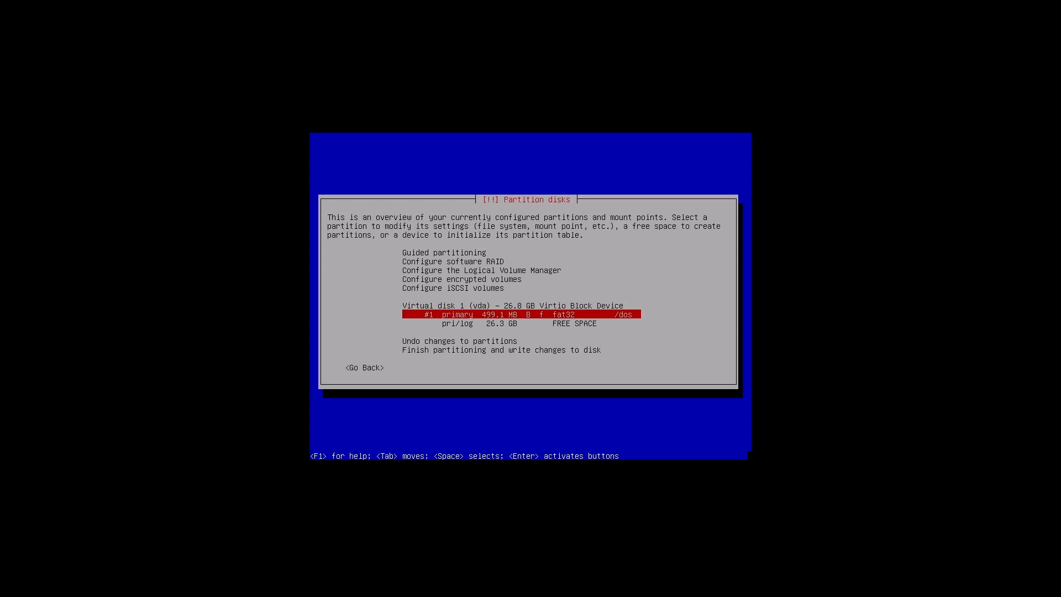
- Reopen the FAT32 partition's settings and examine the available file system types, keeping FAT32, and finish setting up the partition
key("Down")
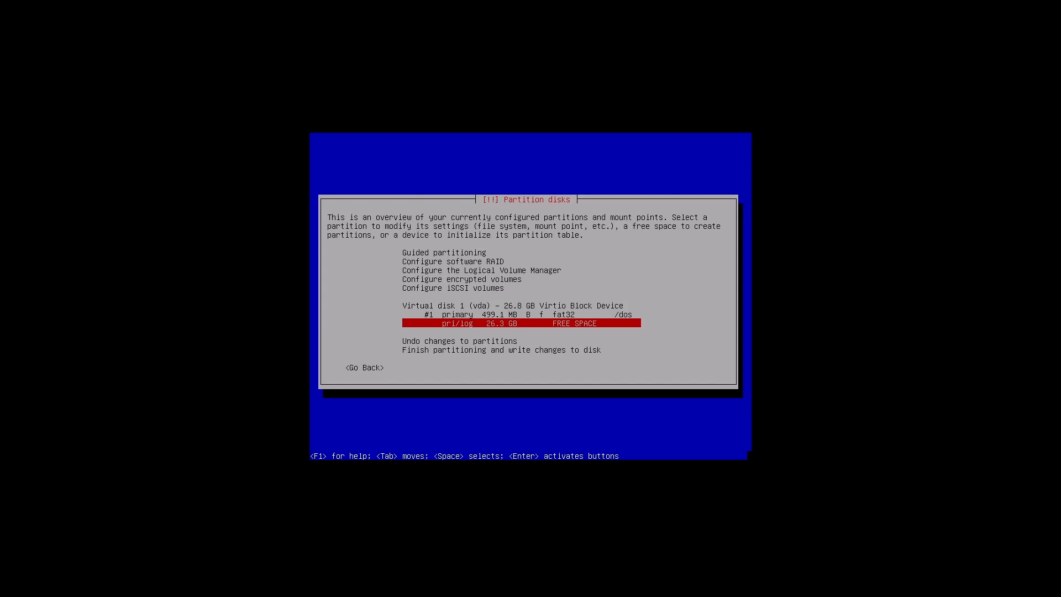
key("Up")
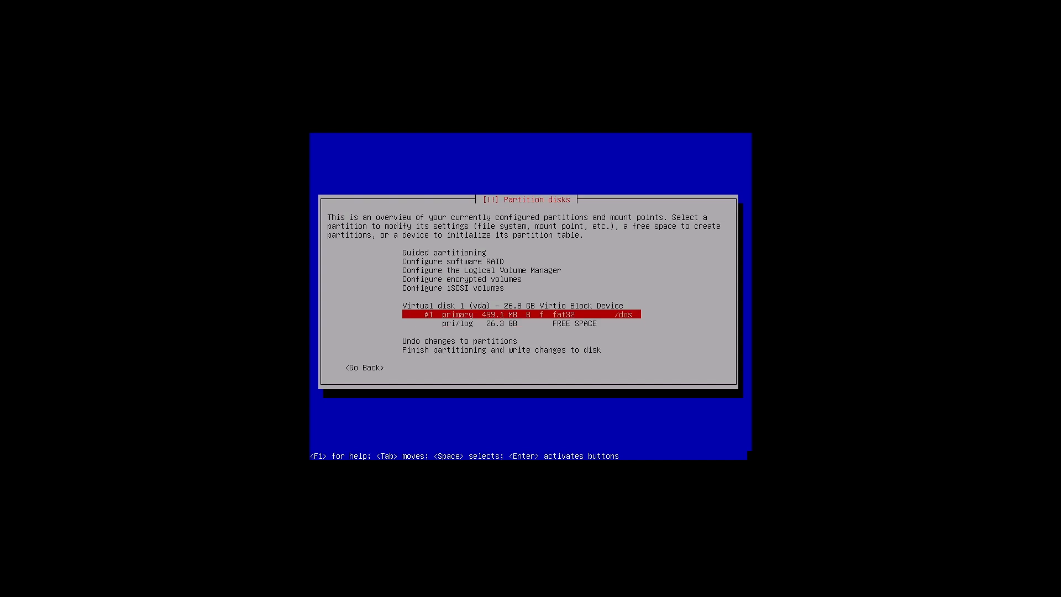
key("Return")
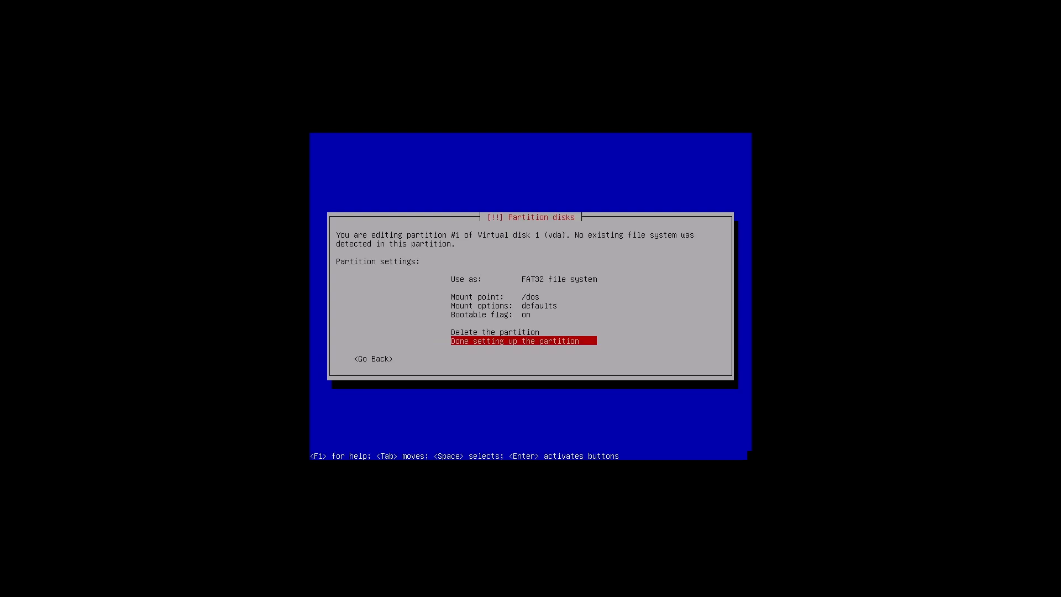
key("Up")
key("Up")
key("Up")
key("Up")
key("Up")
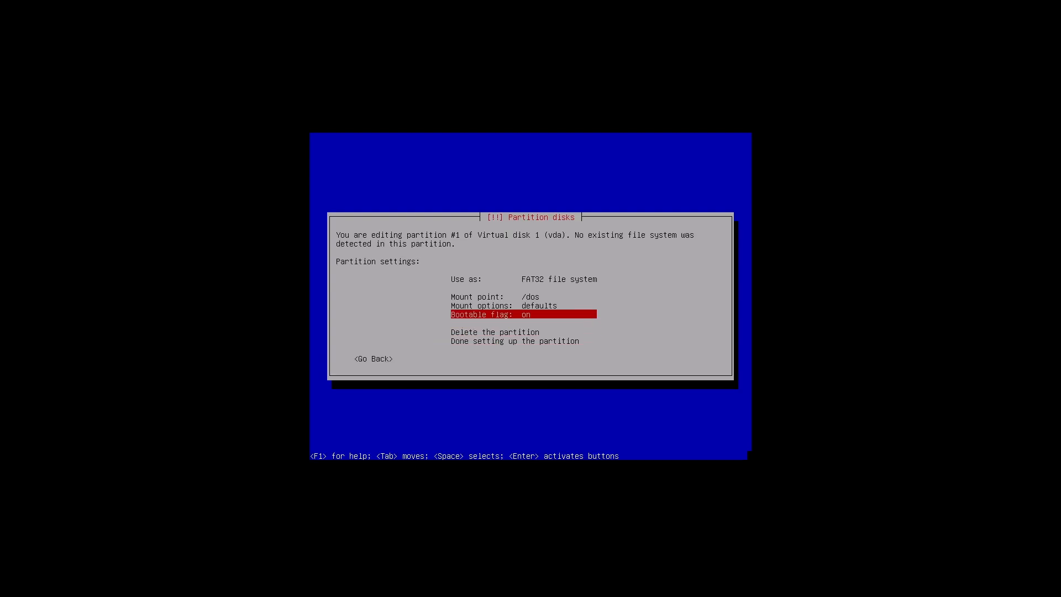
key("Return")
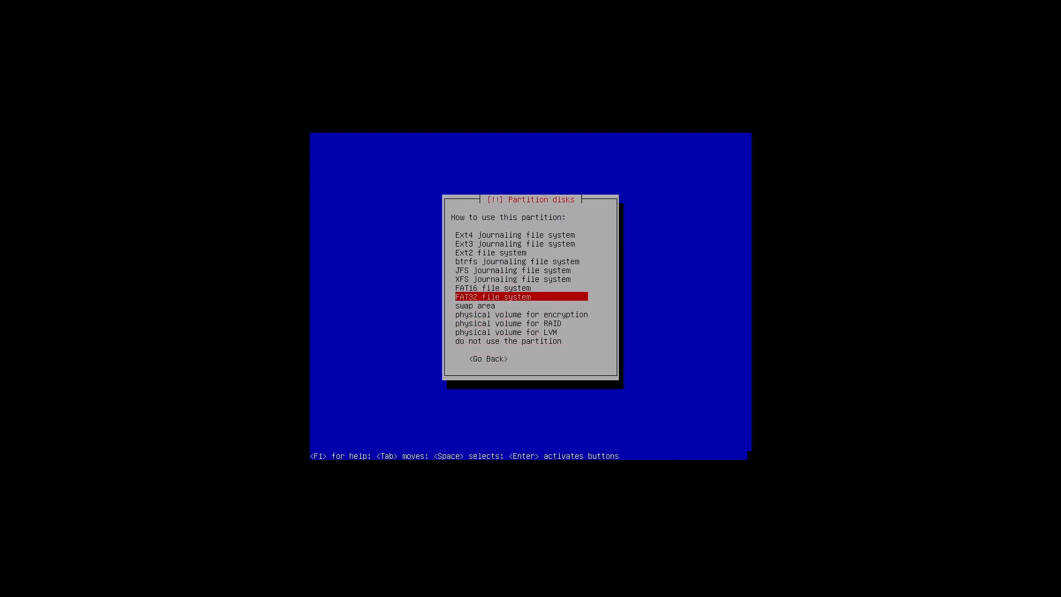
key("Down")
key("Down")
key("Down")
key("Down")
key("Down")
key("Up")
key("Up")
key("Up")
key("Up")
key("Up")
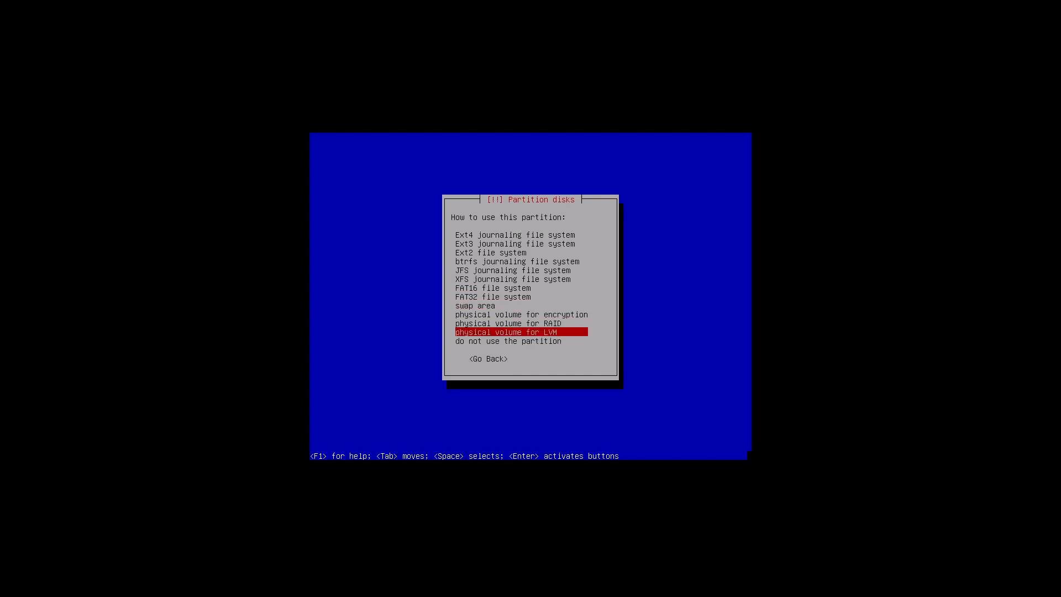
key("Up")
key("Up")
key("Up")
key("Up")
key("Up")
key("Up")
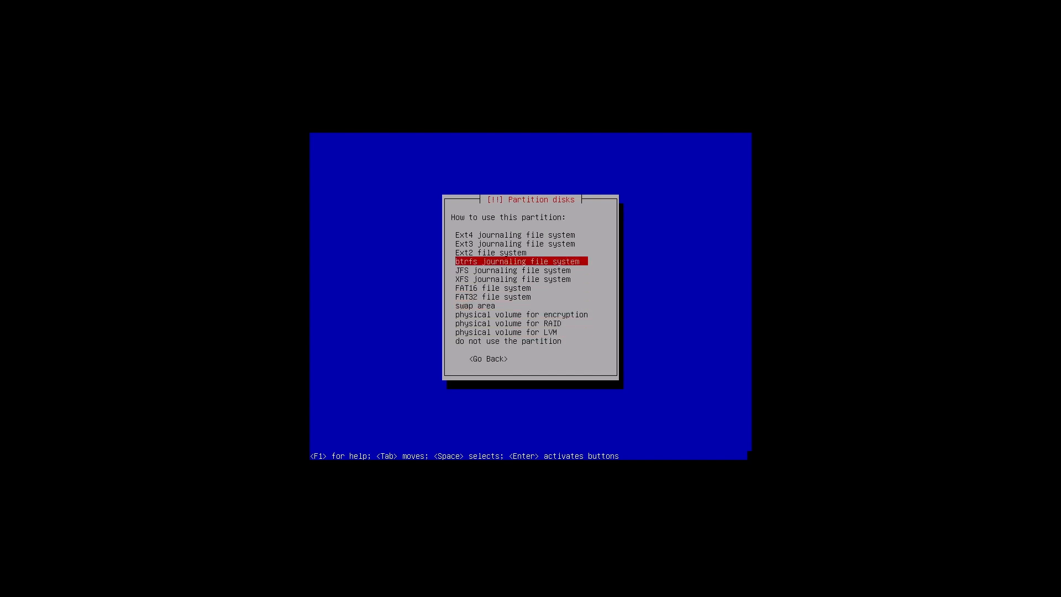
key("Up")
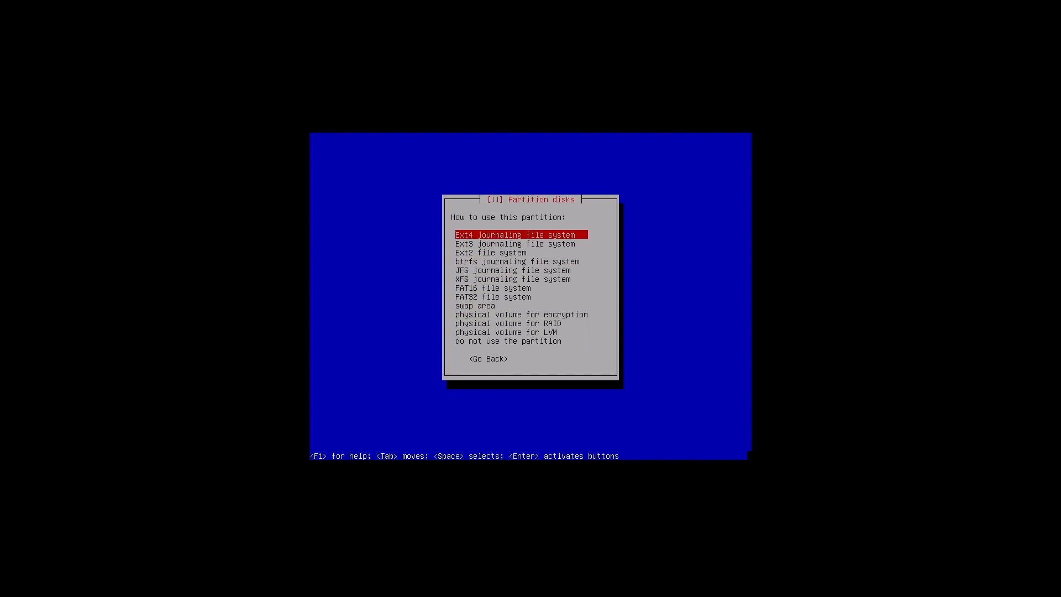
key("Down")
key("Down")
key("Down")
key("Down")
key("Down")
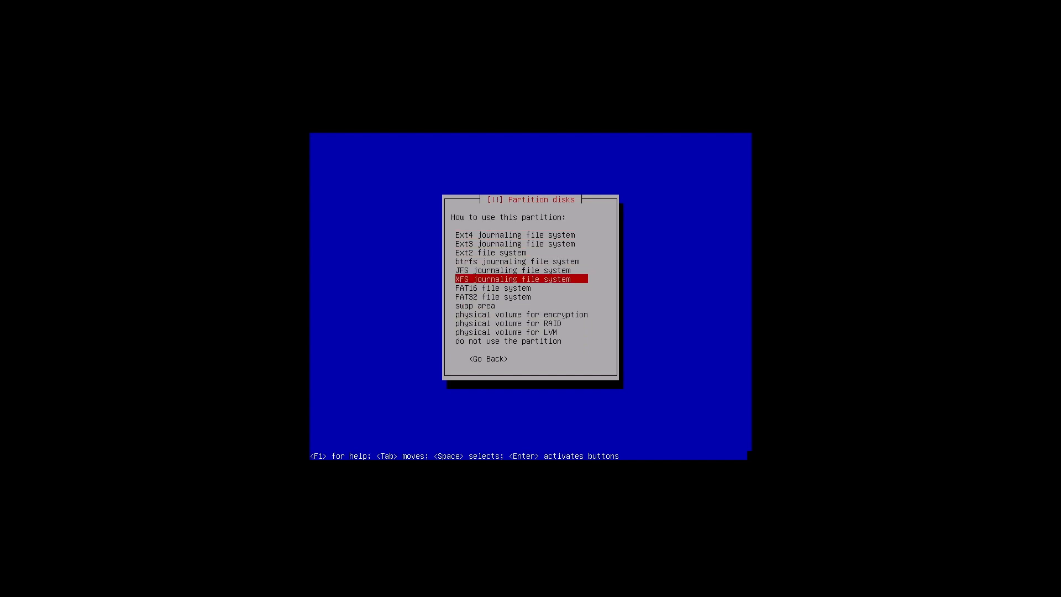
key("Down")
key("Down")
key("Down")
key("Down")
key("Down")
key("Down")
key("Down")
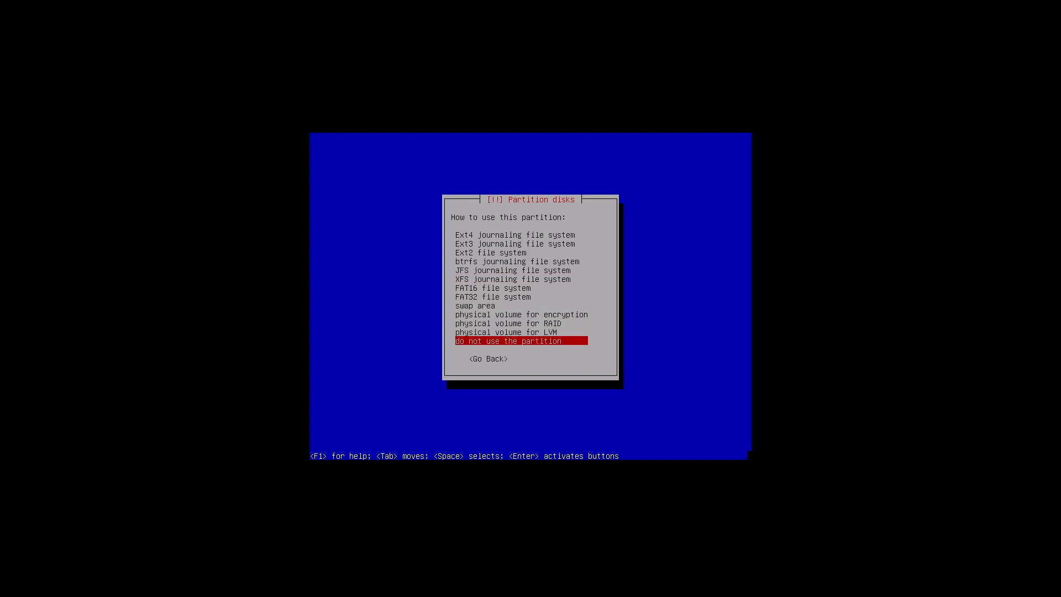
key("Up")
key("Up")
key("Up")
key("Up")
key("Up")
key("Return")
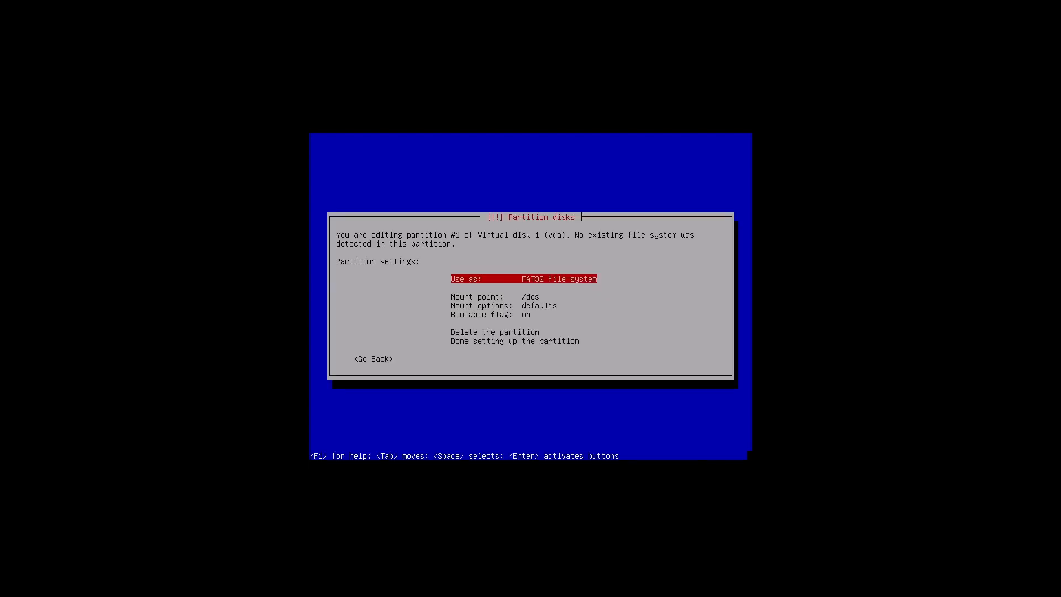
key("Down")
key("Down")
key("Down")
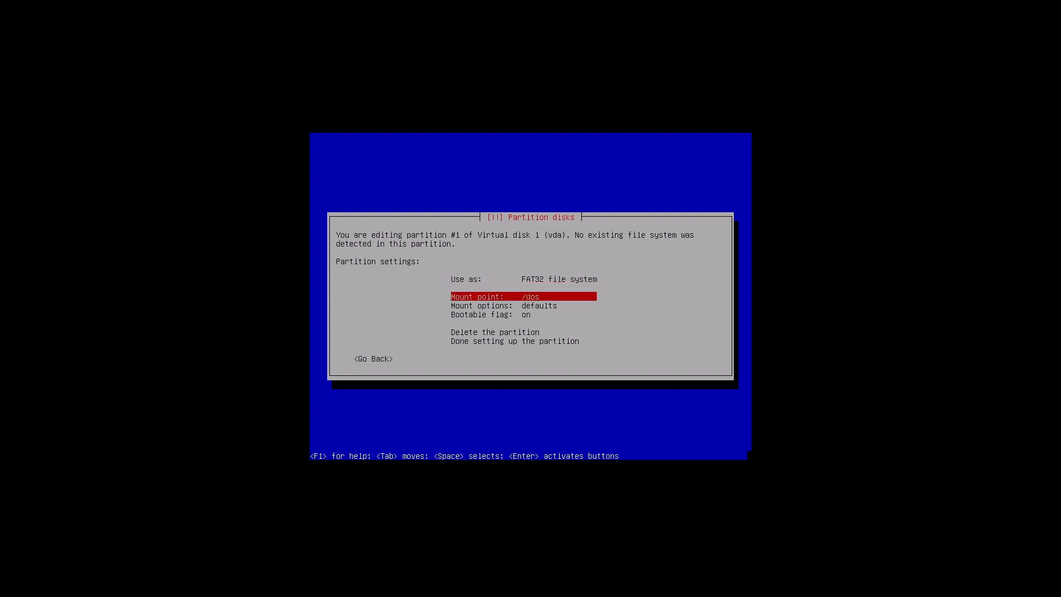
key("Down")
key("Down")
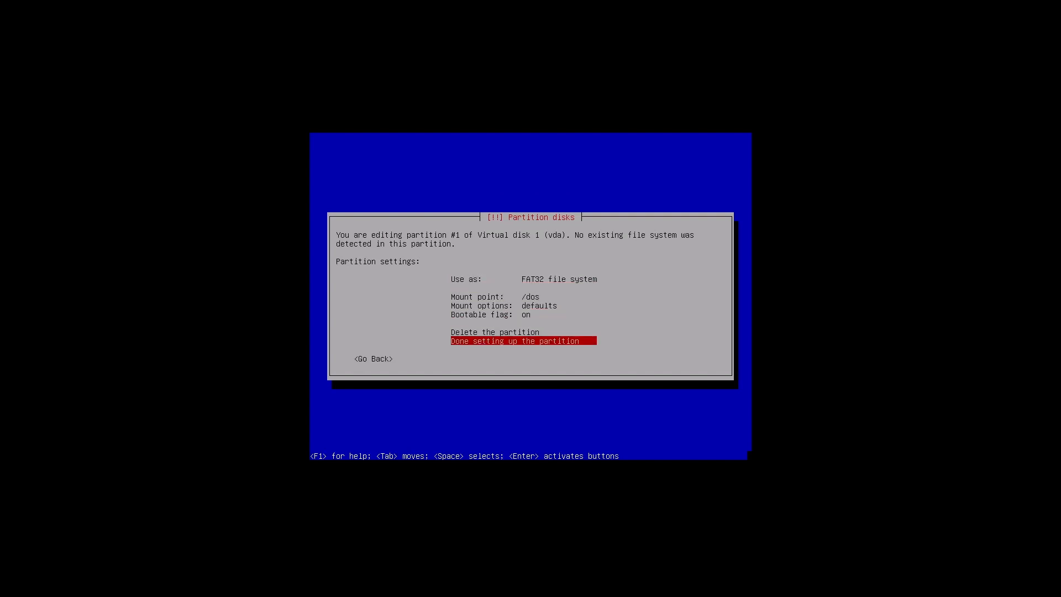
key("Return")
- Create a 2.0 GB primary partition at the beginning of the remaining free space
key("Down")
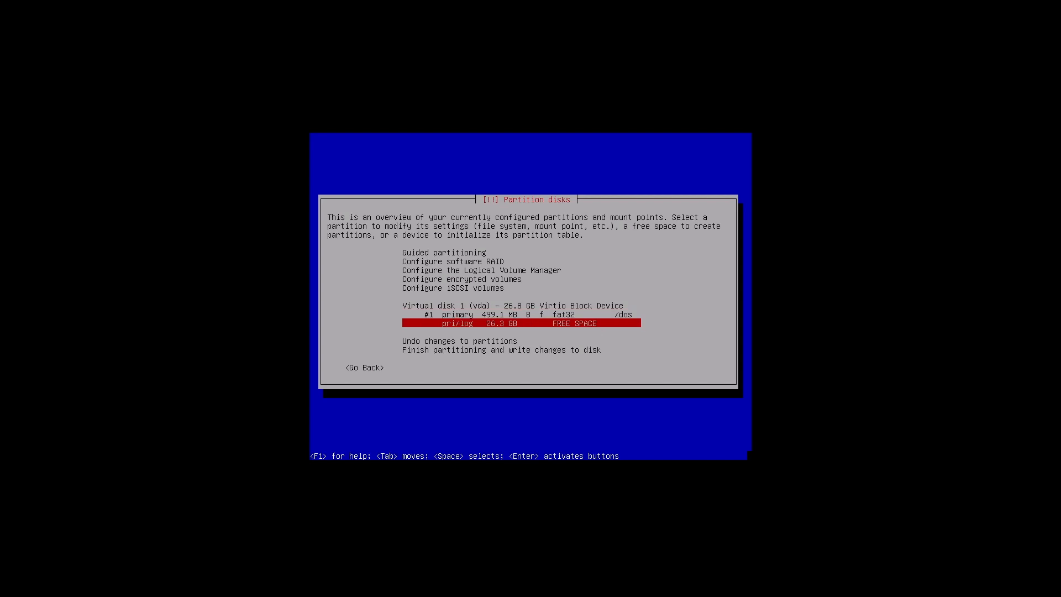
key("Return")
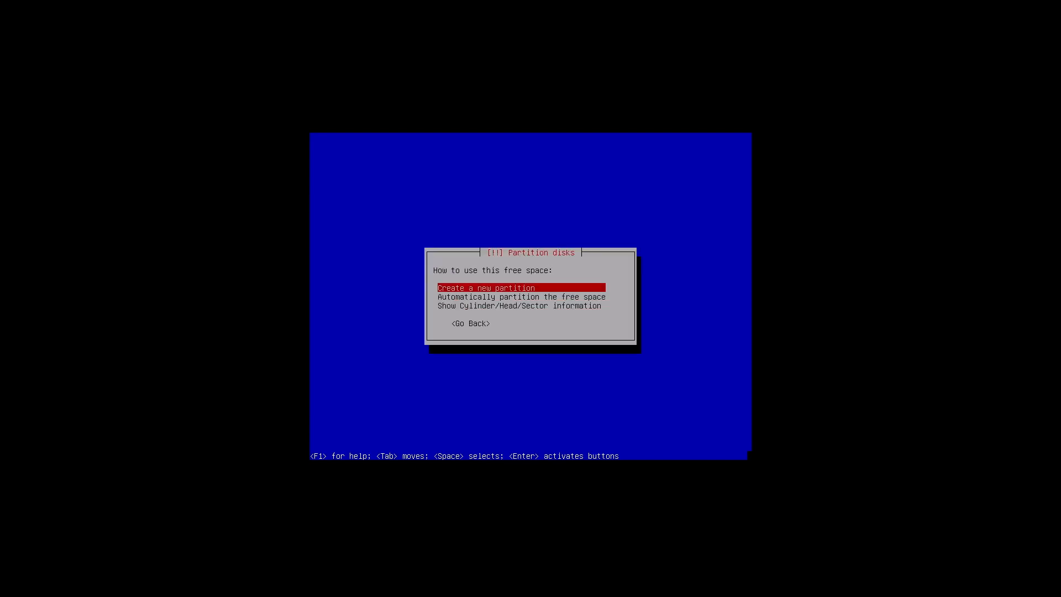
key("Return")
key("Left")
key("Left")
key("Left")
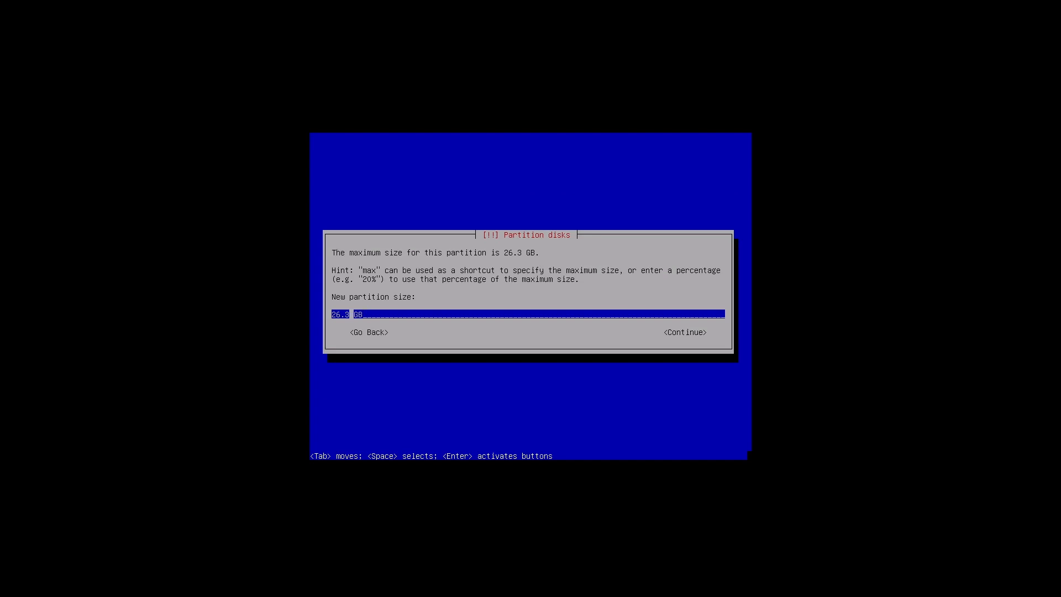
key("BackSpace")
key("BackSpace")
key("BackSpace")
key("BackSpace")
type("2.0")
key("Return")
key("Up")
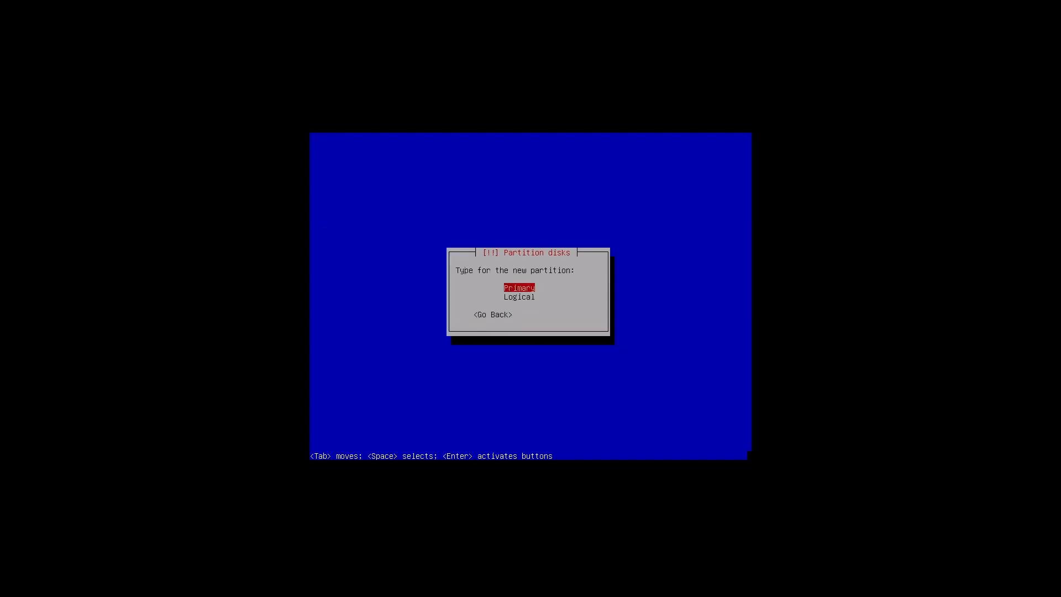
key("Return")
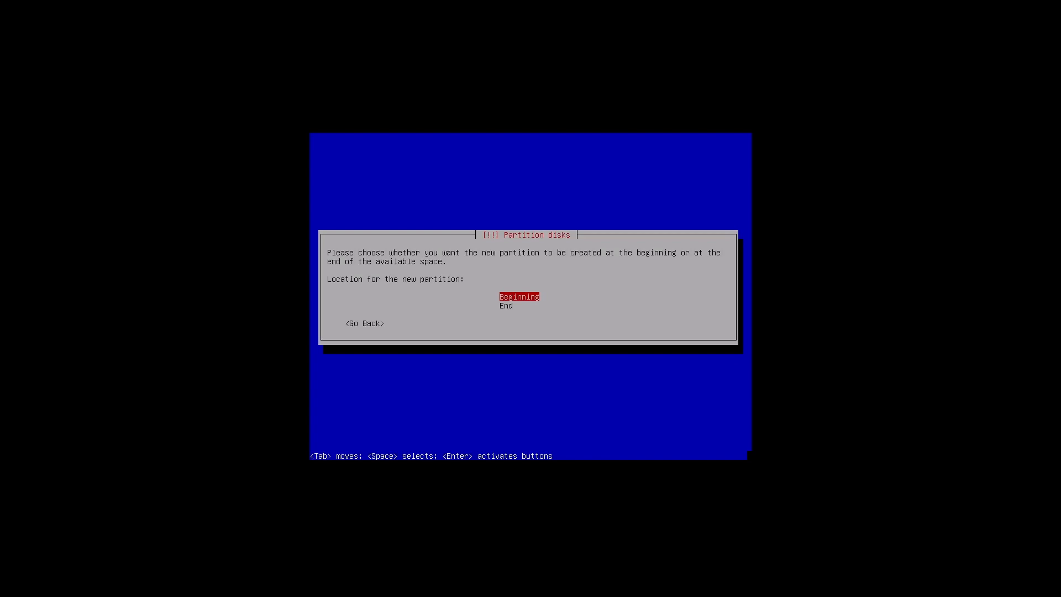
key("Return")
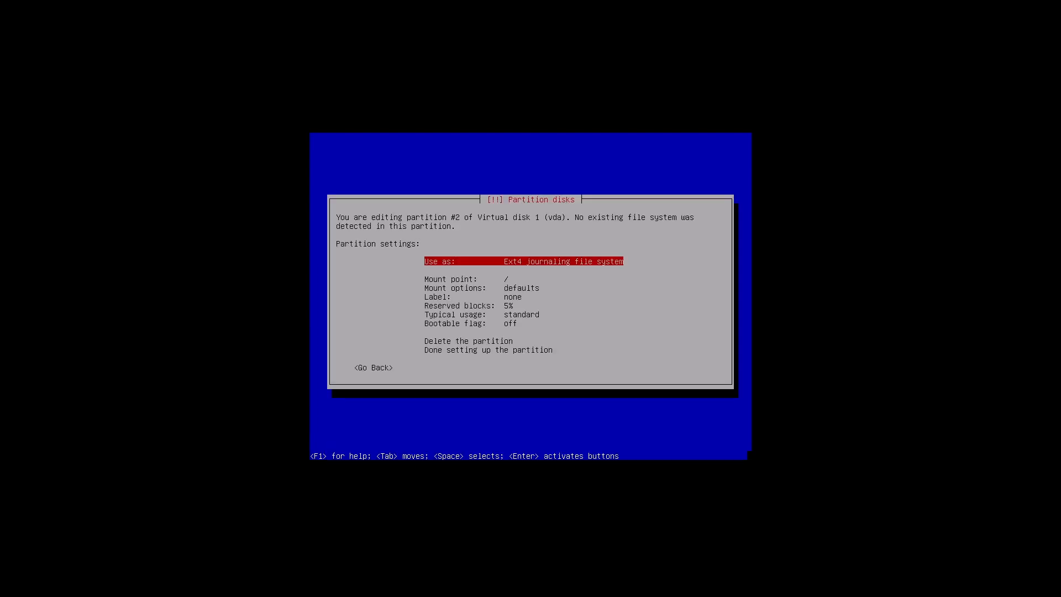
- Set the 2.0 GB partition to be used as swap area and finish setting it up
key("Return")
key("Down")
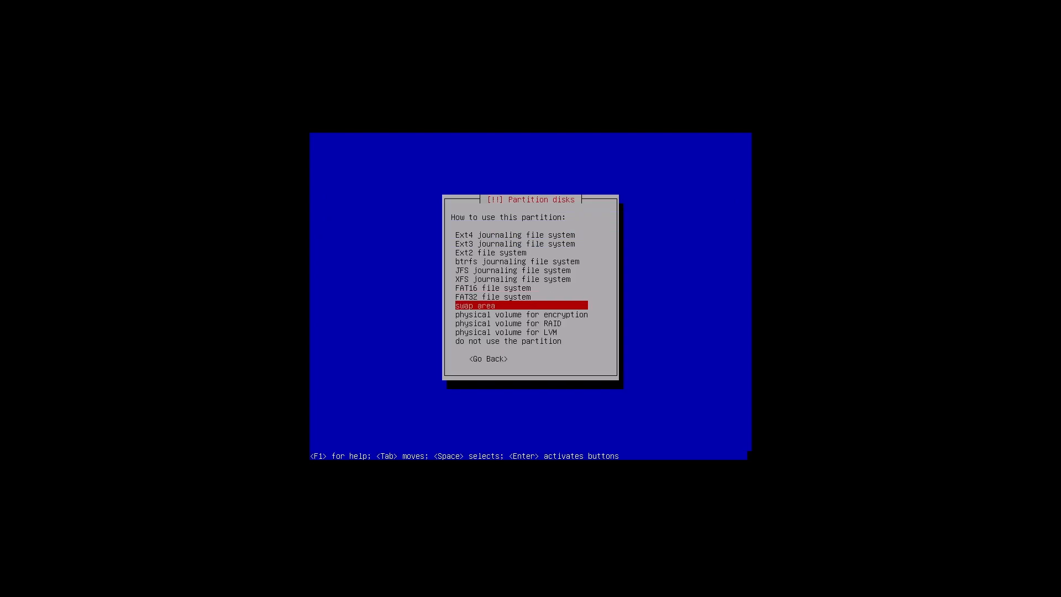
key("Return")
key("Down")
key("Down")
key("Down")
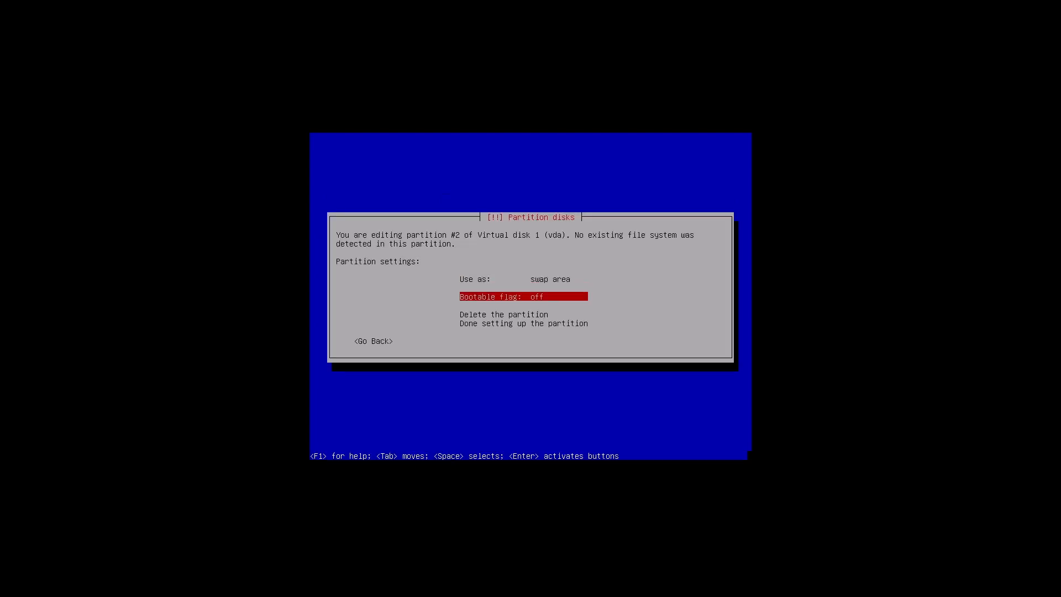
key("Return")
- Create a primary partition that takes up all 24.3 GB of the remaining free space
key("Down")
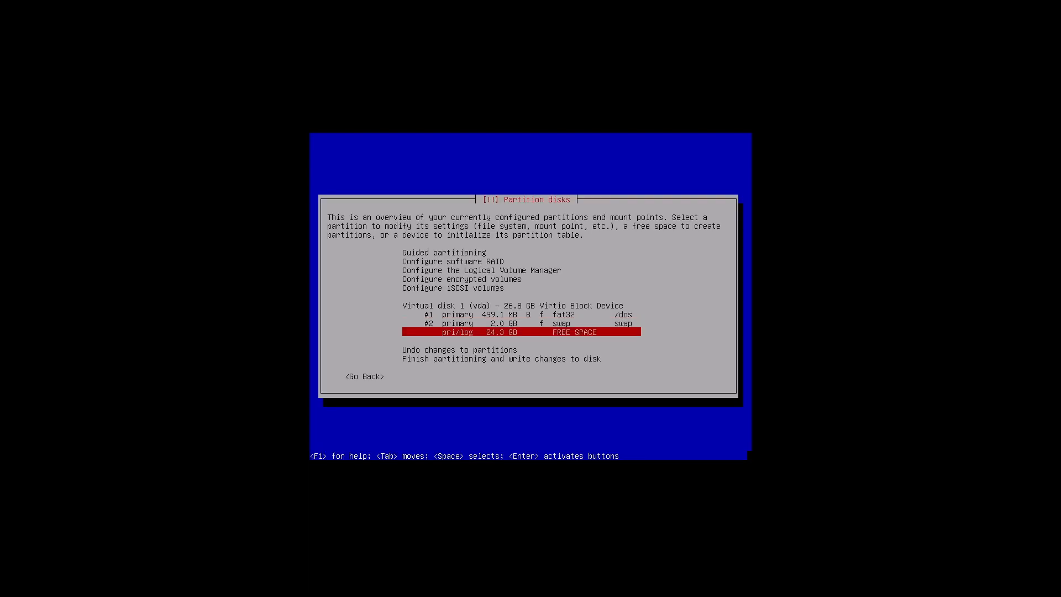
key("Return")
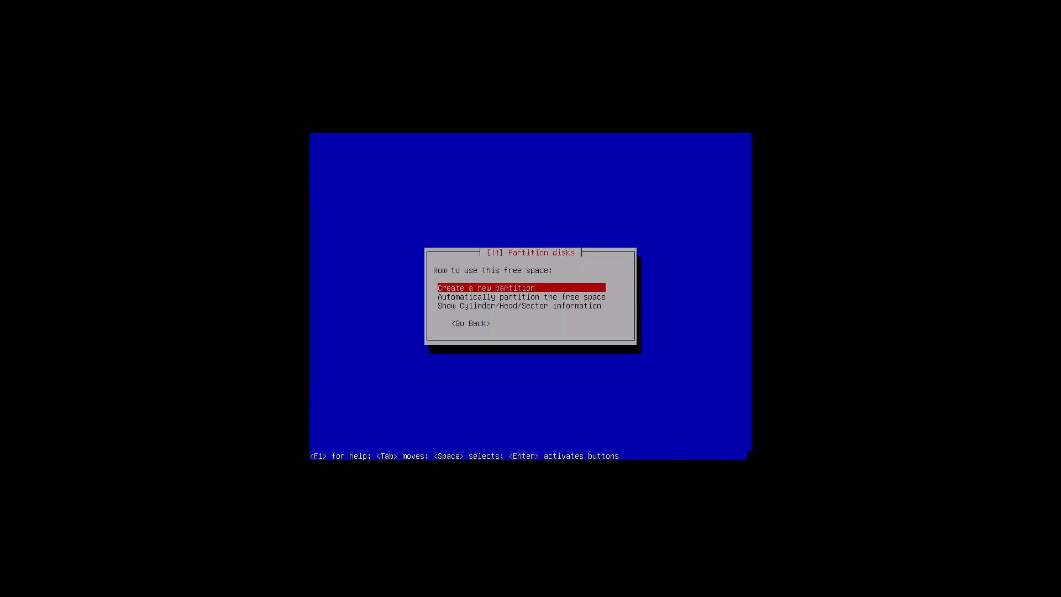
key("Return")
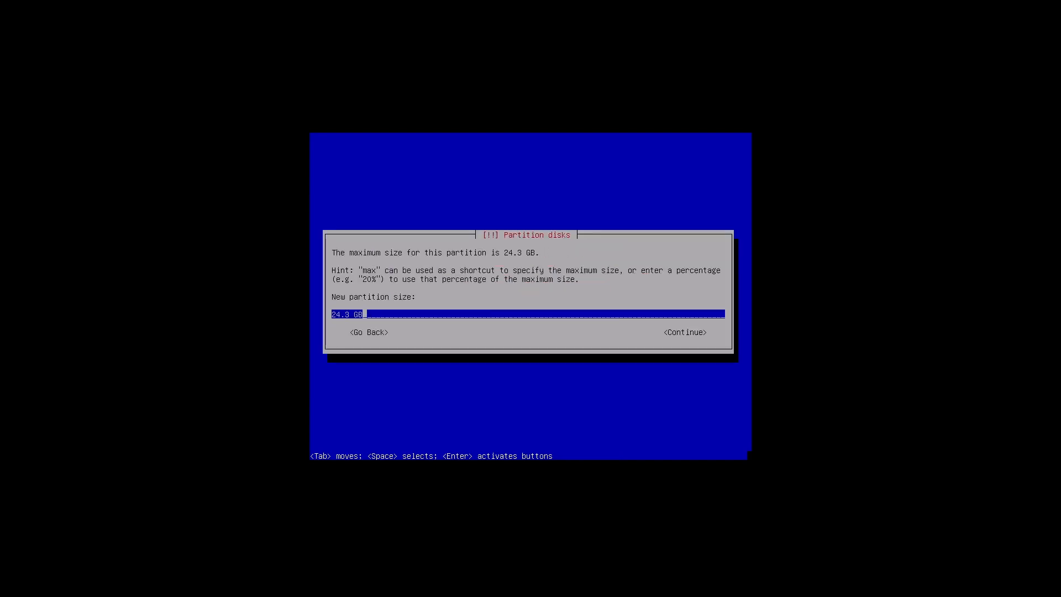
key("Return")
key("Up")
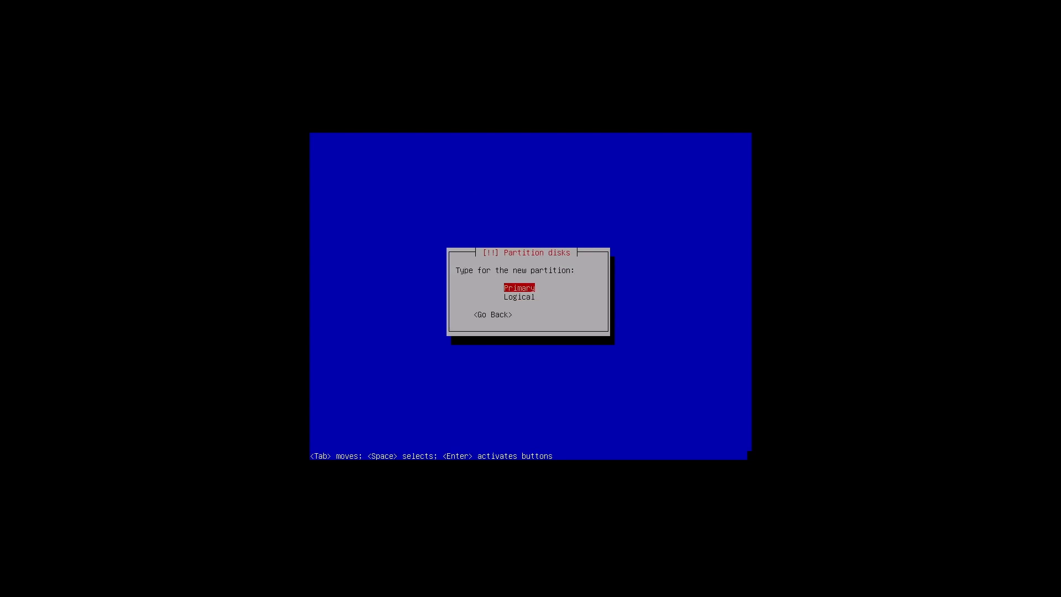
key("Return")
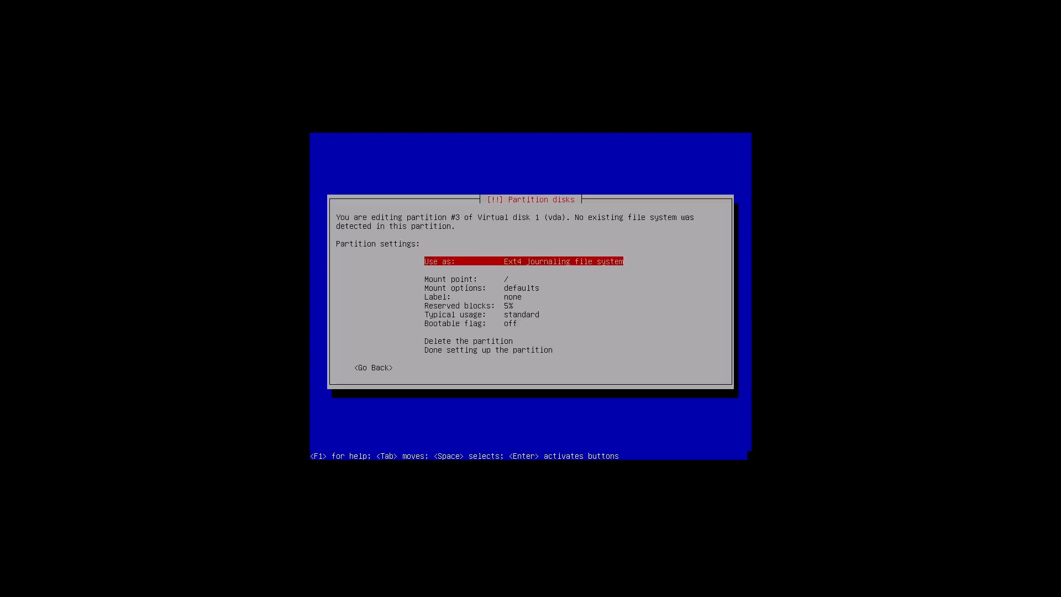
- Set the 24.3 GB root partition to be used as a btrfs journaling file system
key("Return")
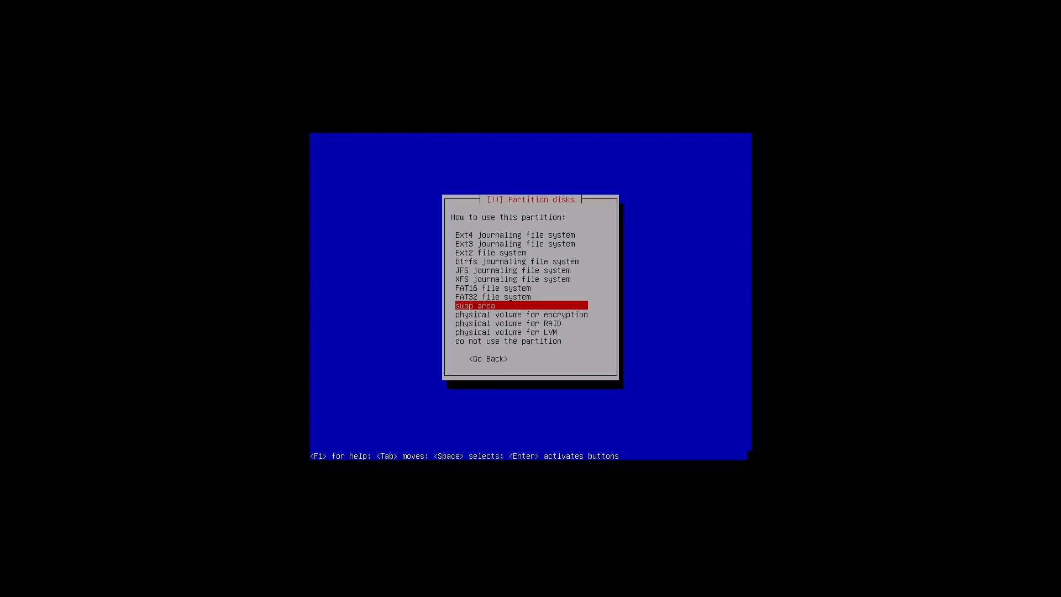
key("Up")
key("Up")
key("Up")
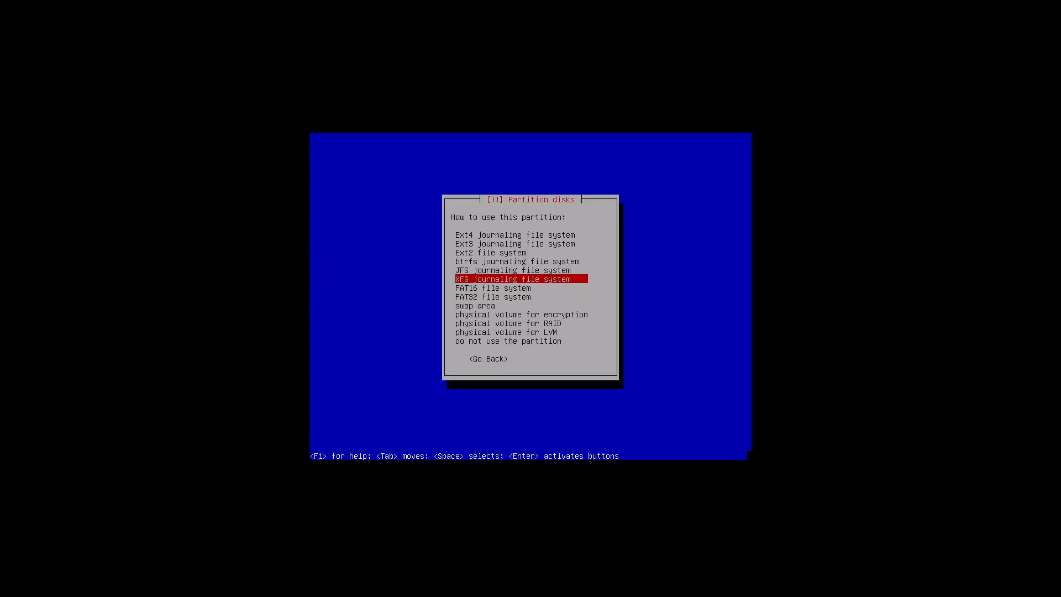
key("Up")
key("Up")
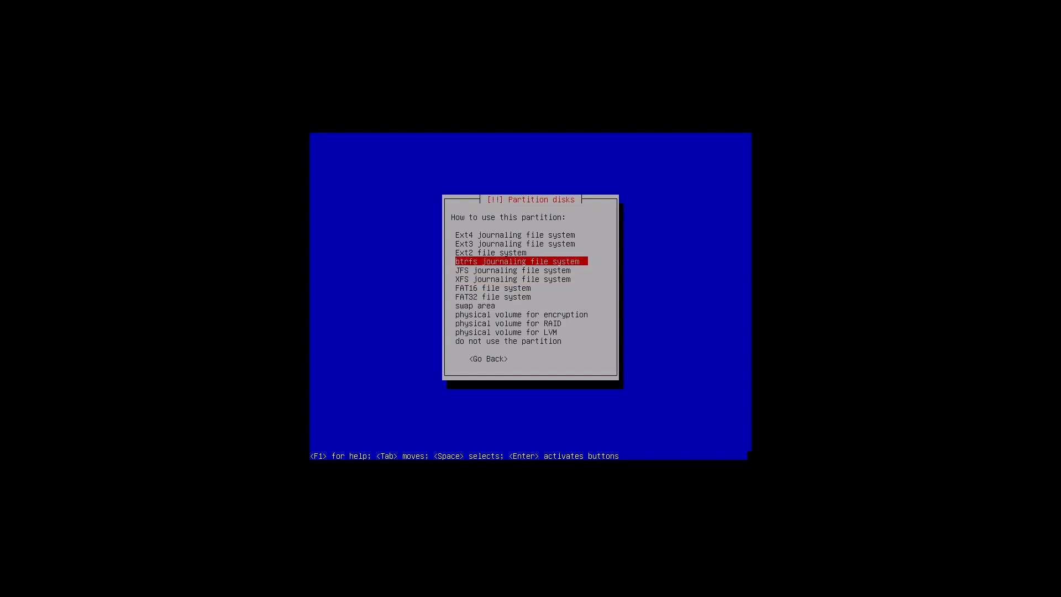
key("Return")
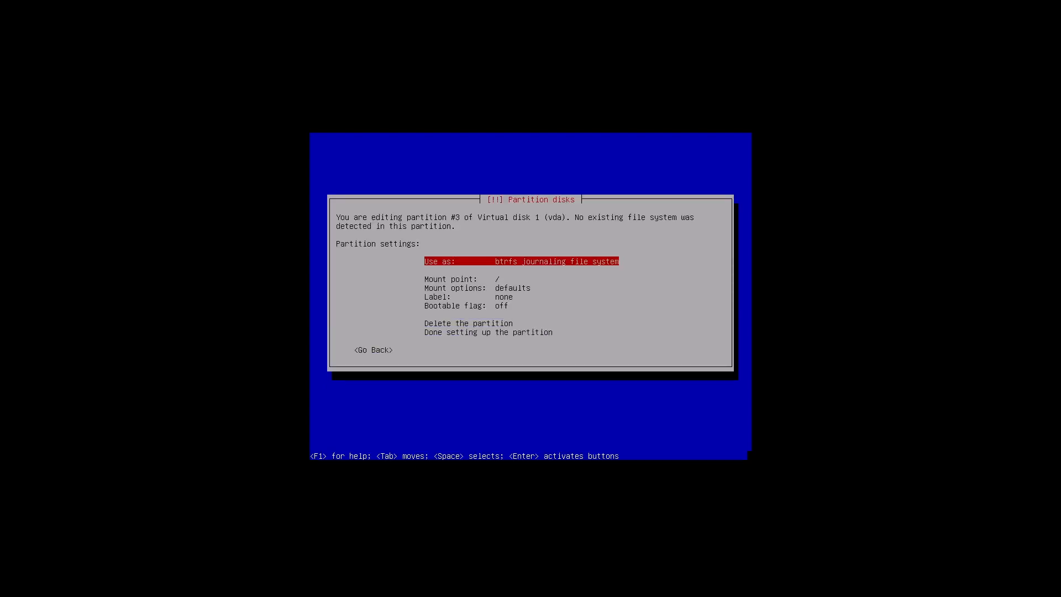
- Examine the mount options offered for the btrfs root partition and go back without selecting any
key("Down")
key("Down")
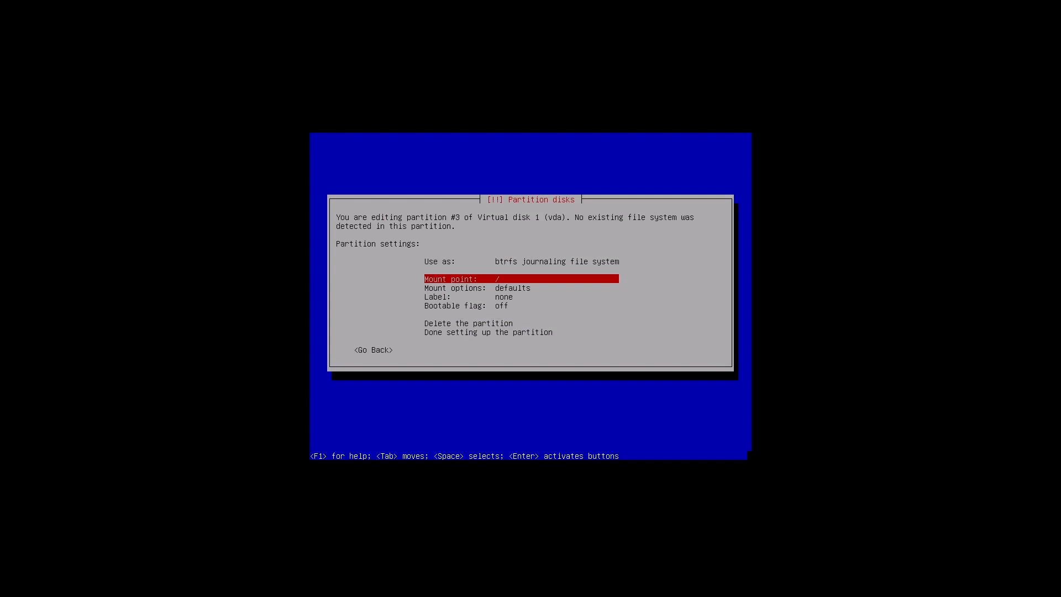
key("Down")
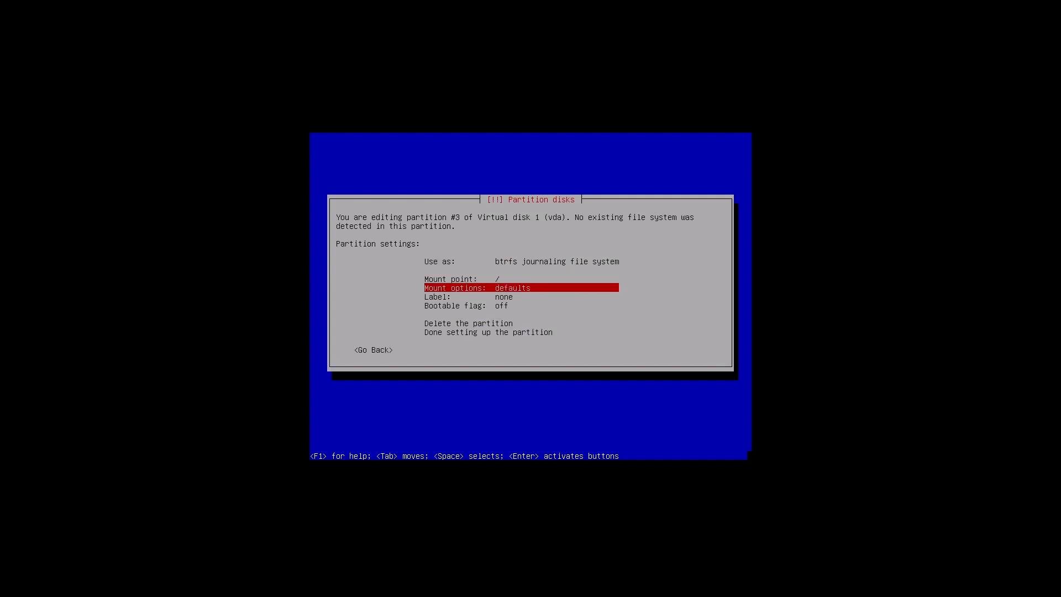
key("Return")
key("Down")
key("Down")
key("Down")
key("Down")
key("Down")
key("Down")
key("Down")
key("Down")
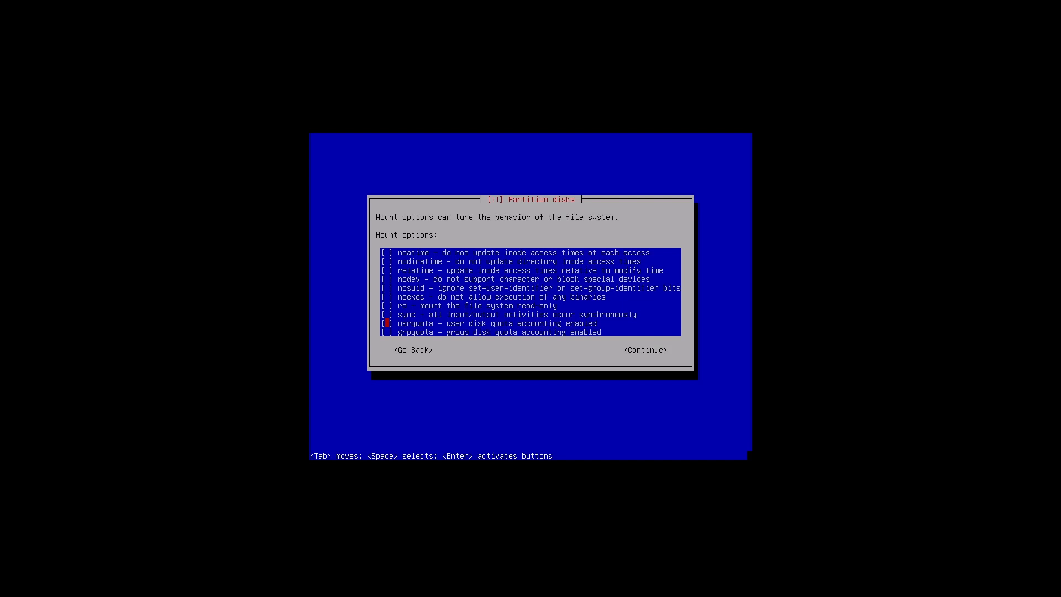
key("Tab")
key("Left")
key("Return")
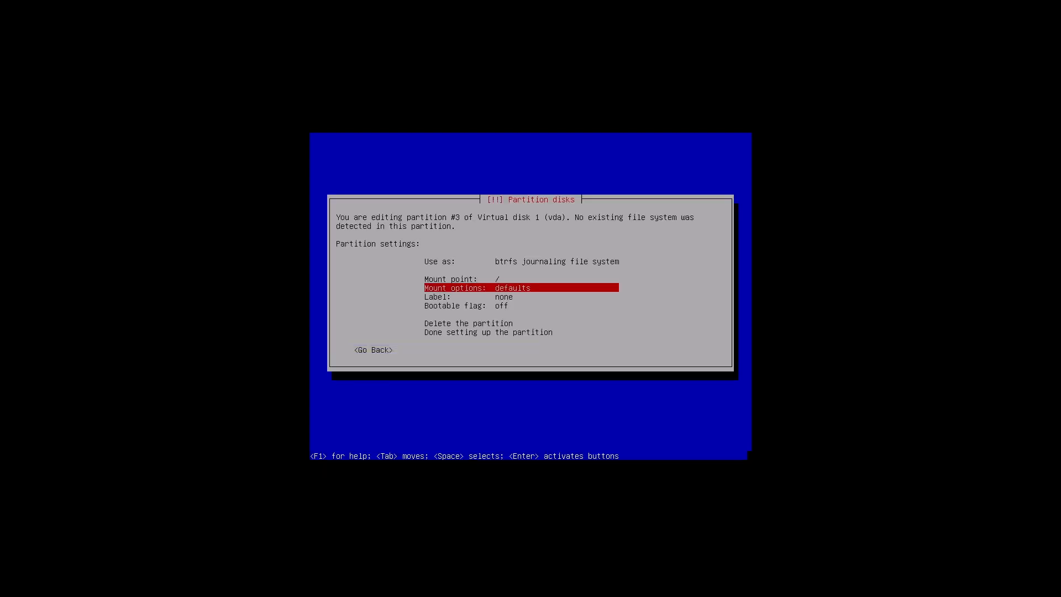
key("Down")
key("Down")
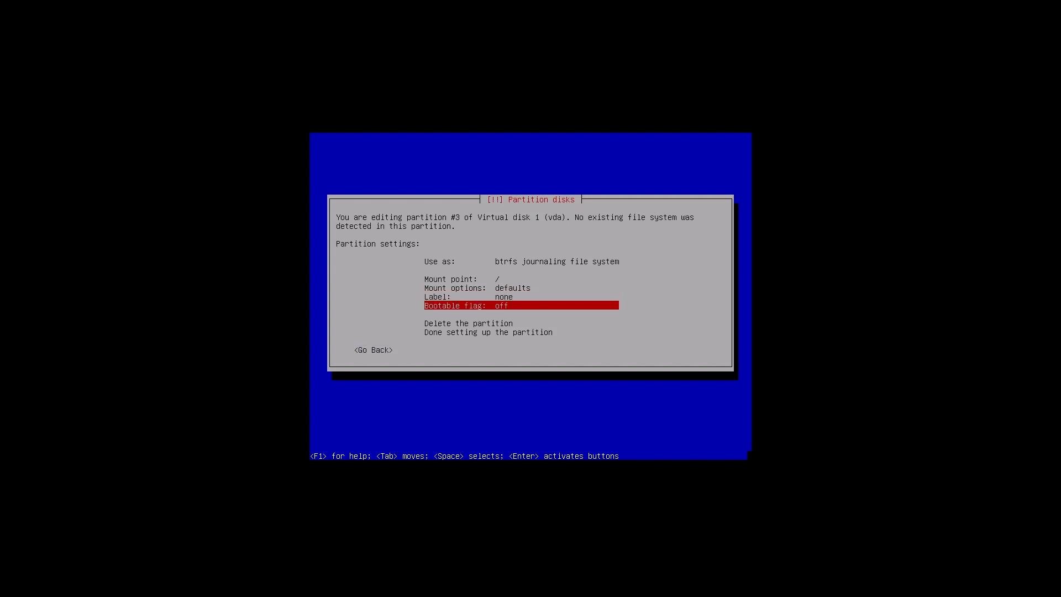
key("Up")
key("Return")
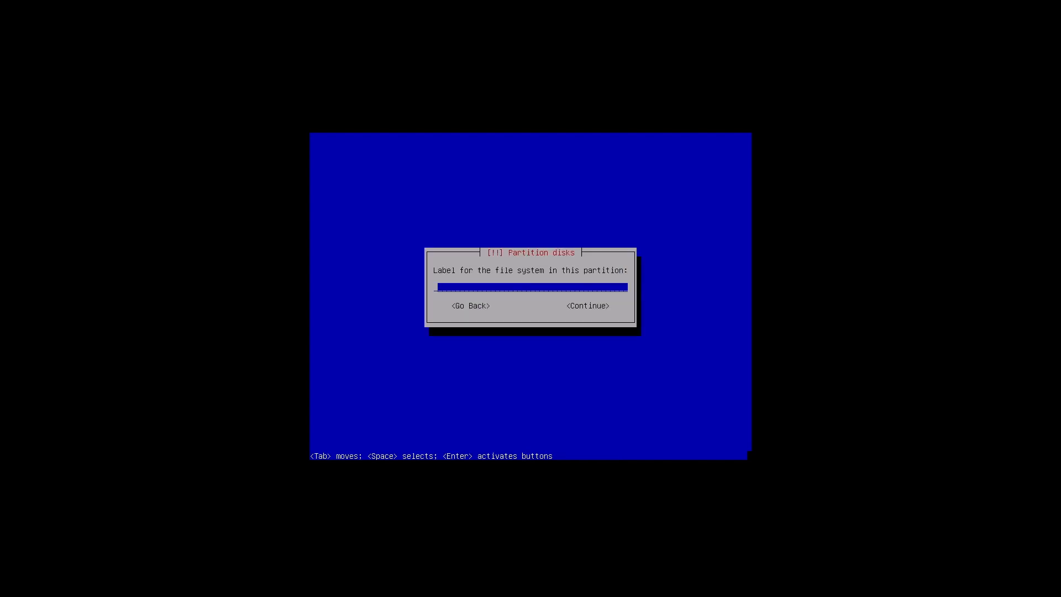
key("Tab")
key("Tab")
key("Return")
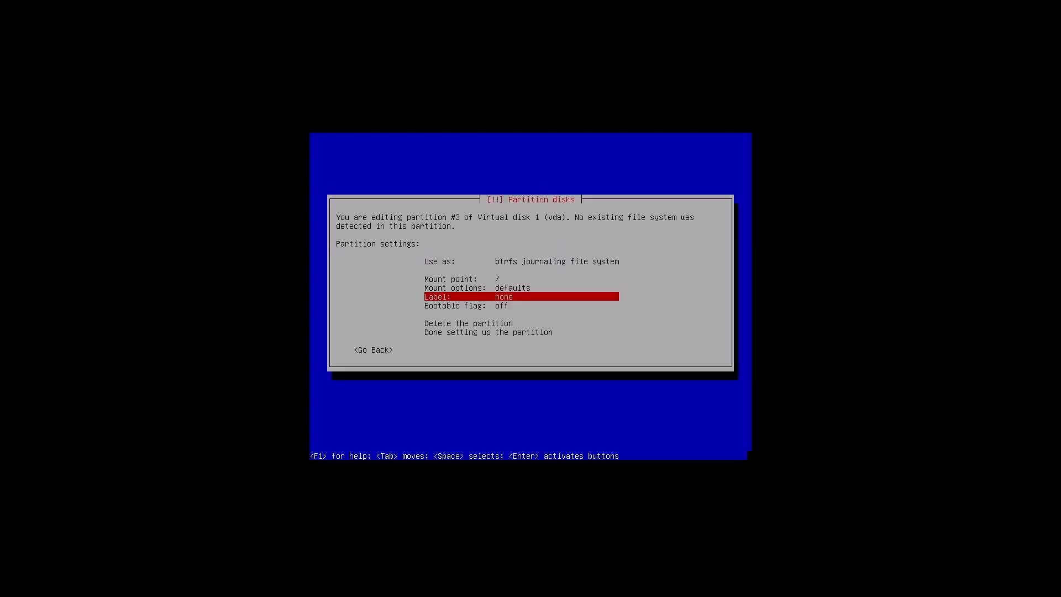
- Finish setting up the btrfs root partition and return to the partition overview
key("Down")
key("Down")
key("Down")
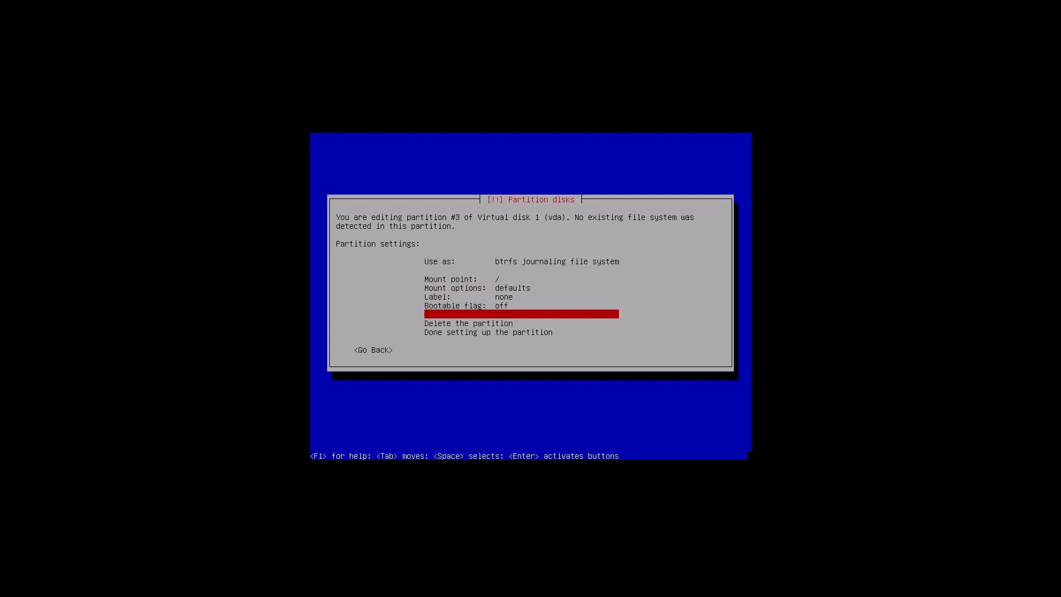
key("Return")
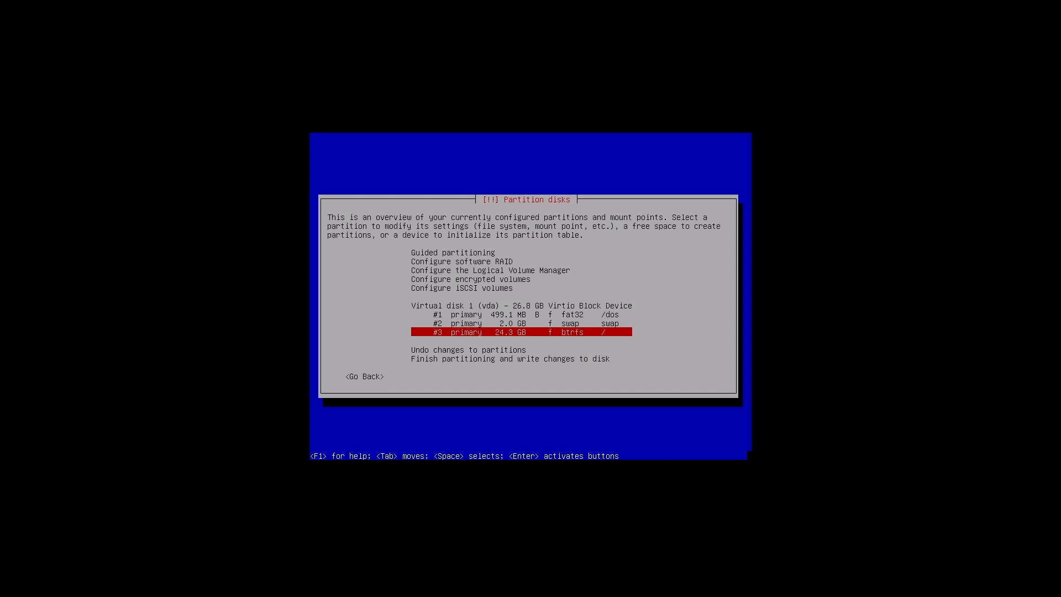
- Finish partitioning and write the changes to Virtual disk 1 (vda), agreeing to format its fat32, swap and btrfs partitions
key("Down")
key("Down")
key("Down")
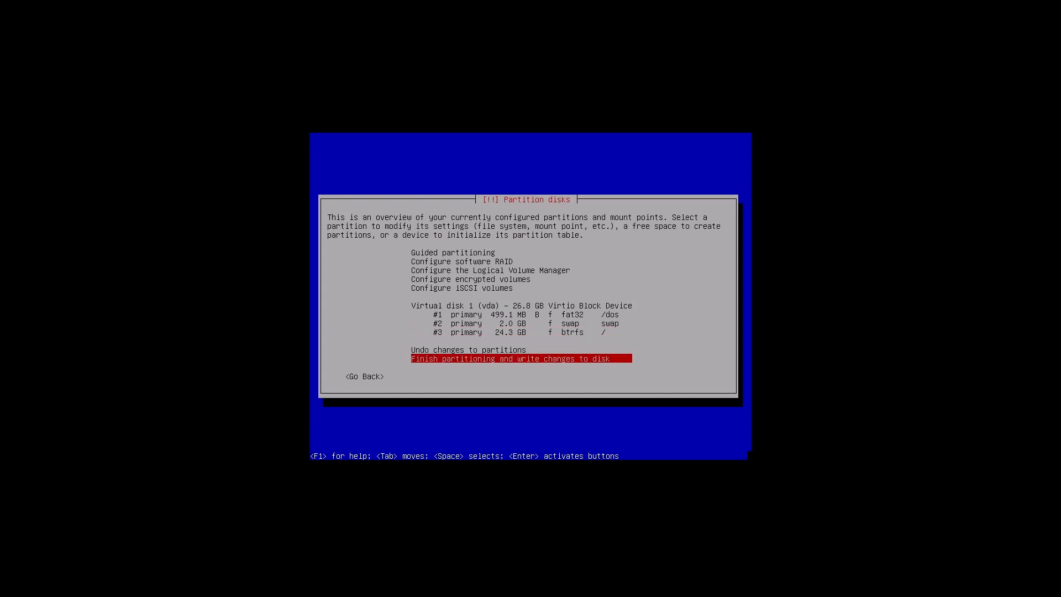
key("Return")
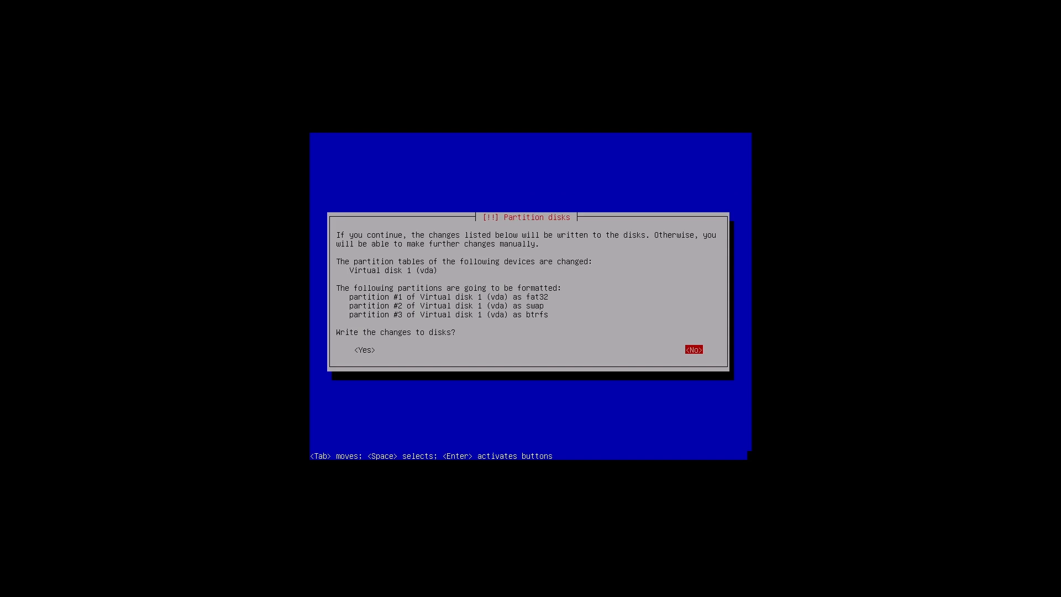
key("Tab")
key("Return")
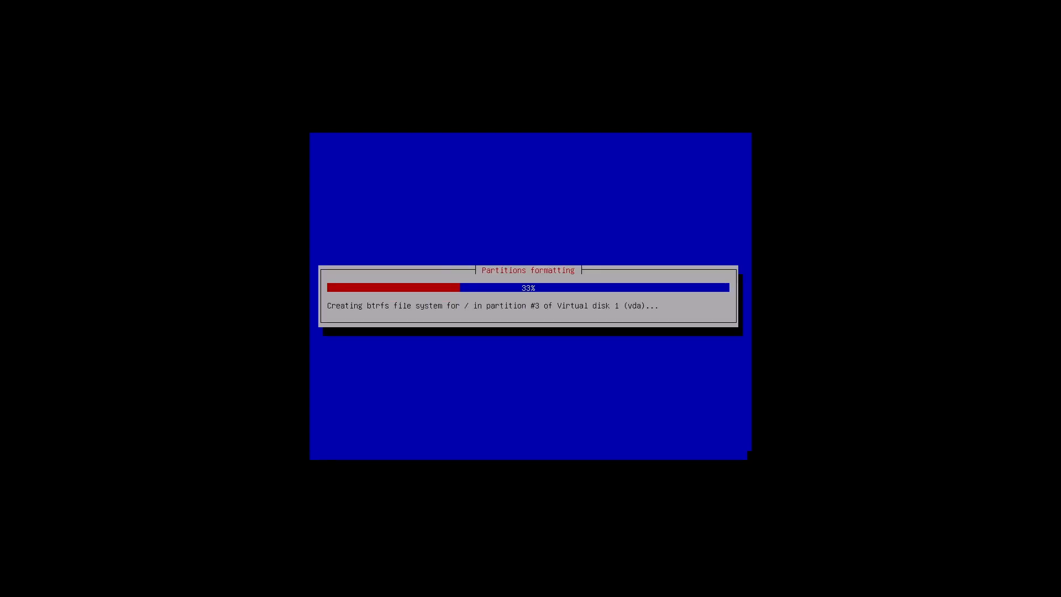